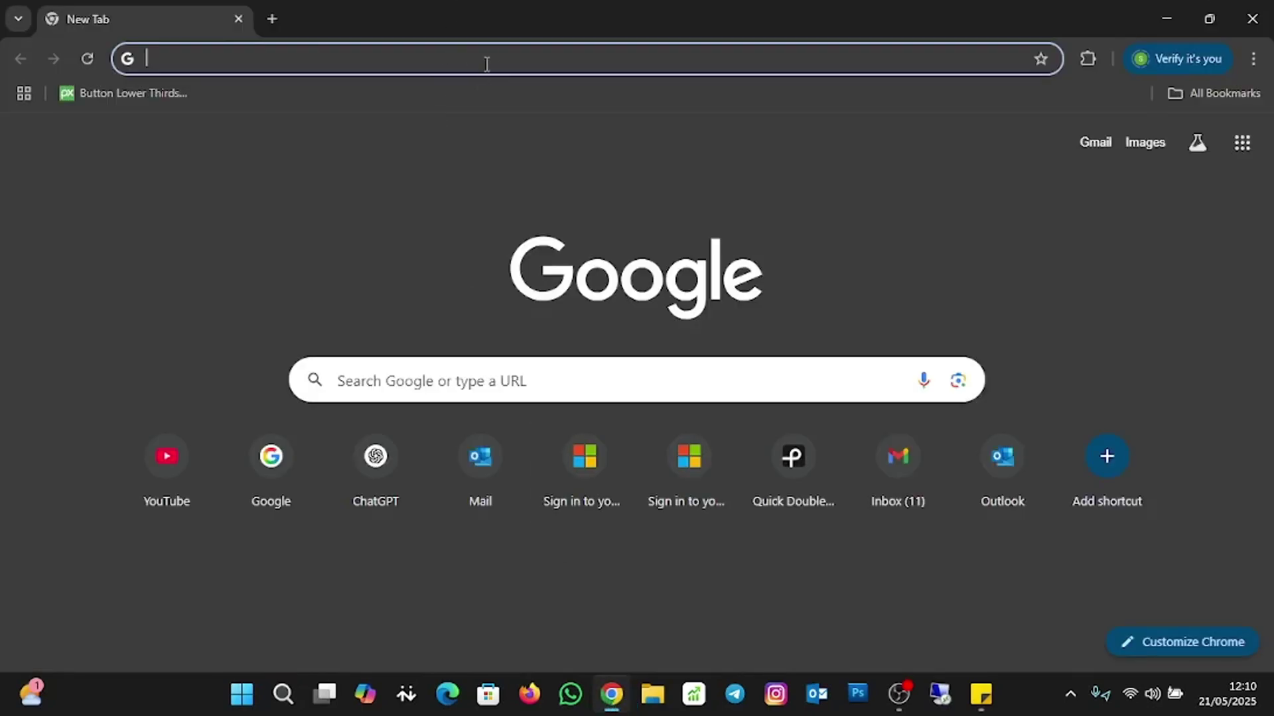
{"action": "left_click", "coordinate": [494, 57]}
{"action": "type", "text": "http"}
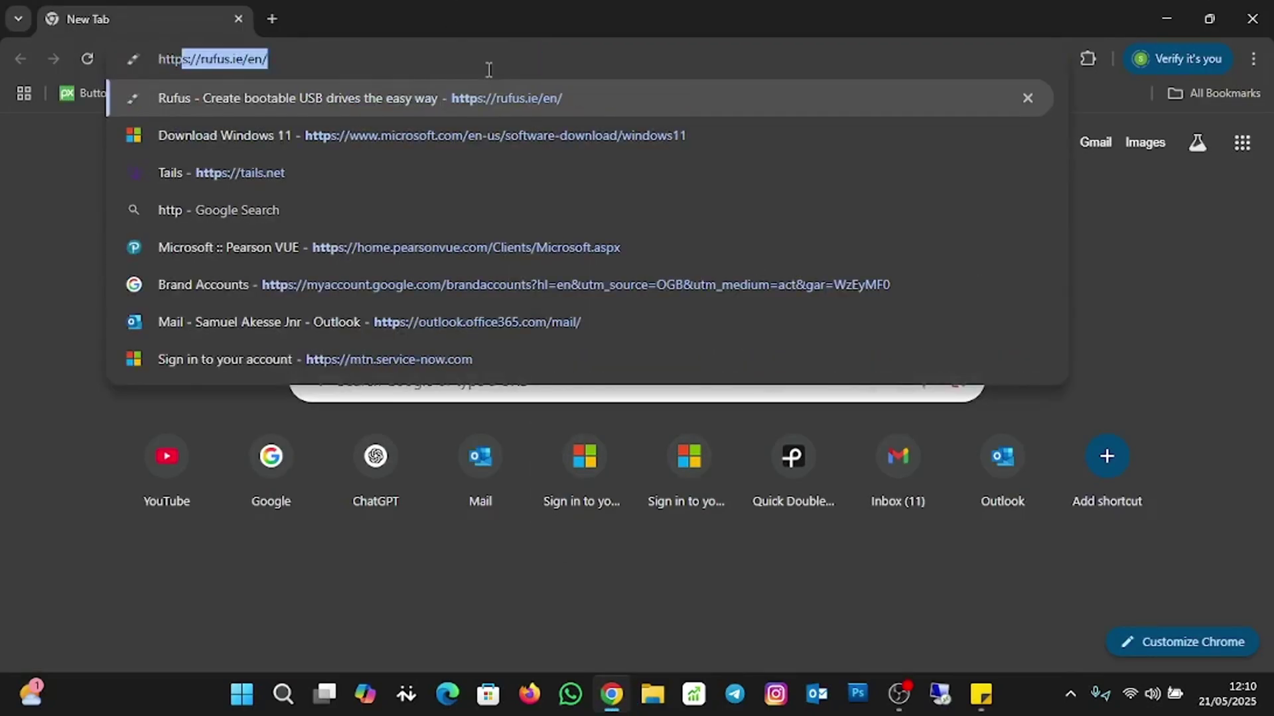
{"action": "type", "text": "s://icon"}
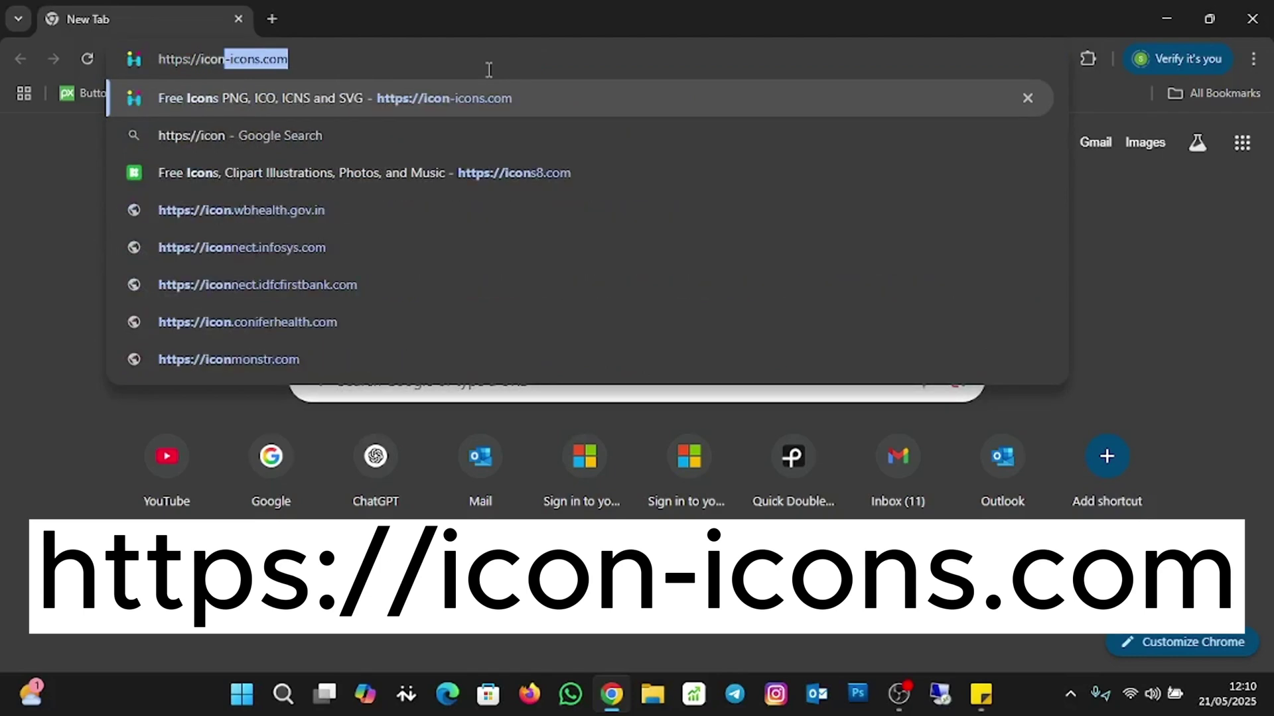
{"action": "type", "text": "-icons.com"}
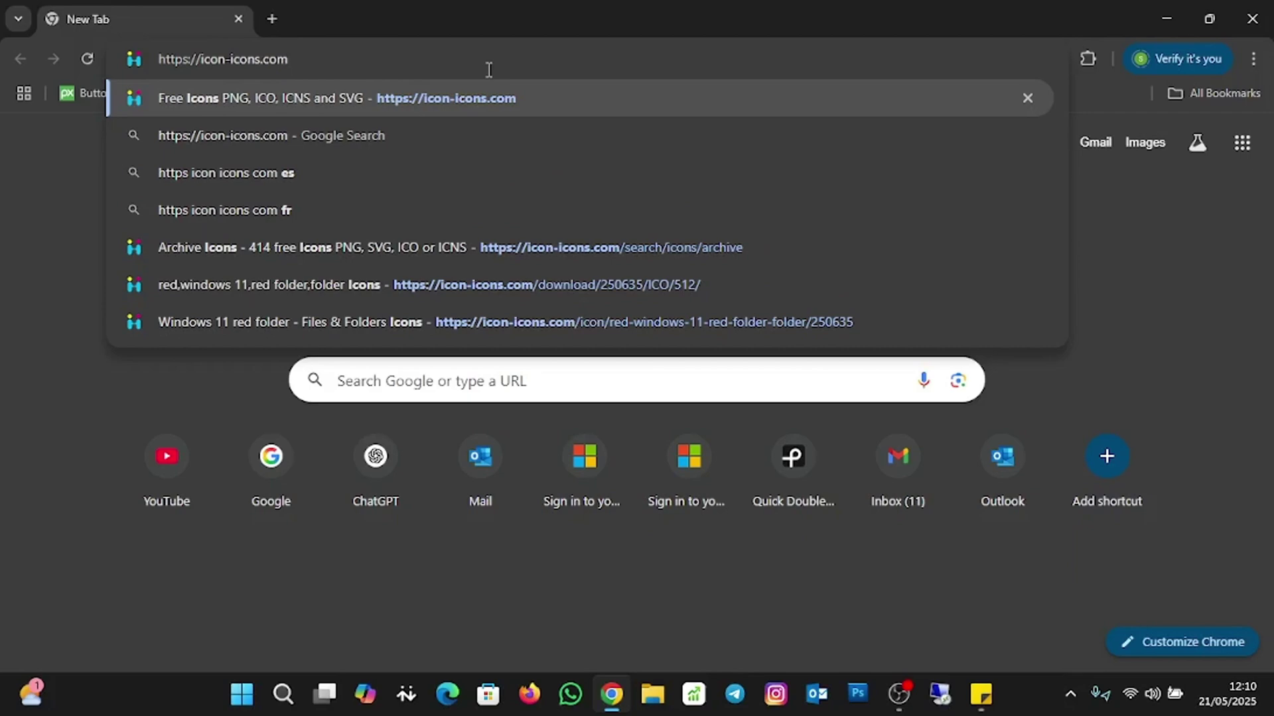
{"action": "key", "text": "Return"}
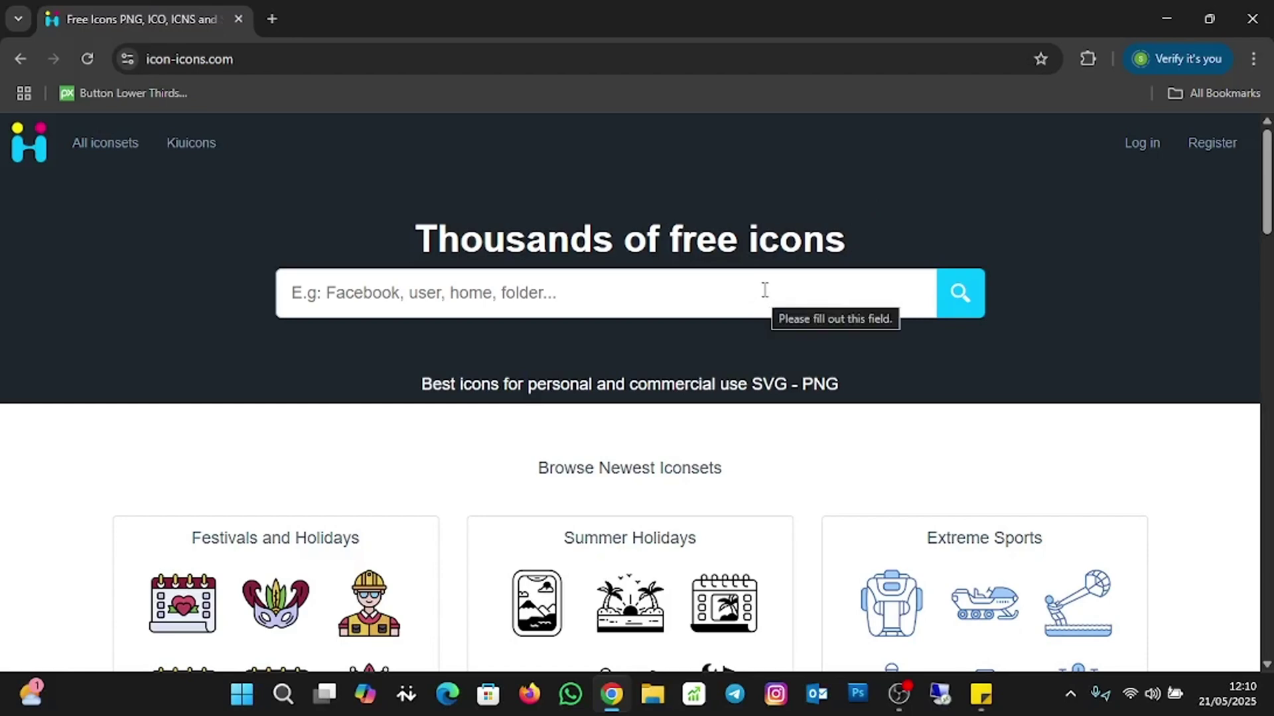
- Search icon-icons.com for 'red desktop folder' and browse the results for the Windows 11 red folder
{"action": "left_click", "coordinate": [625, 288]}
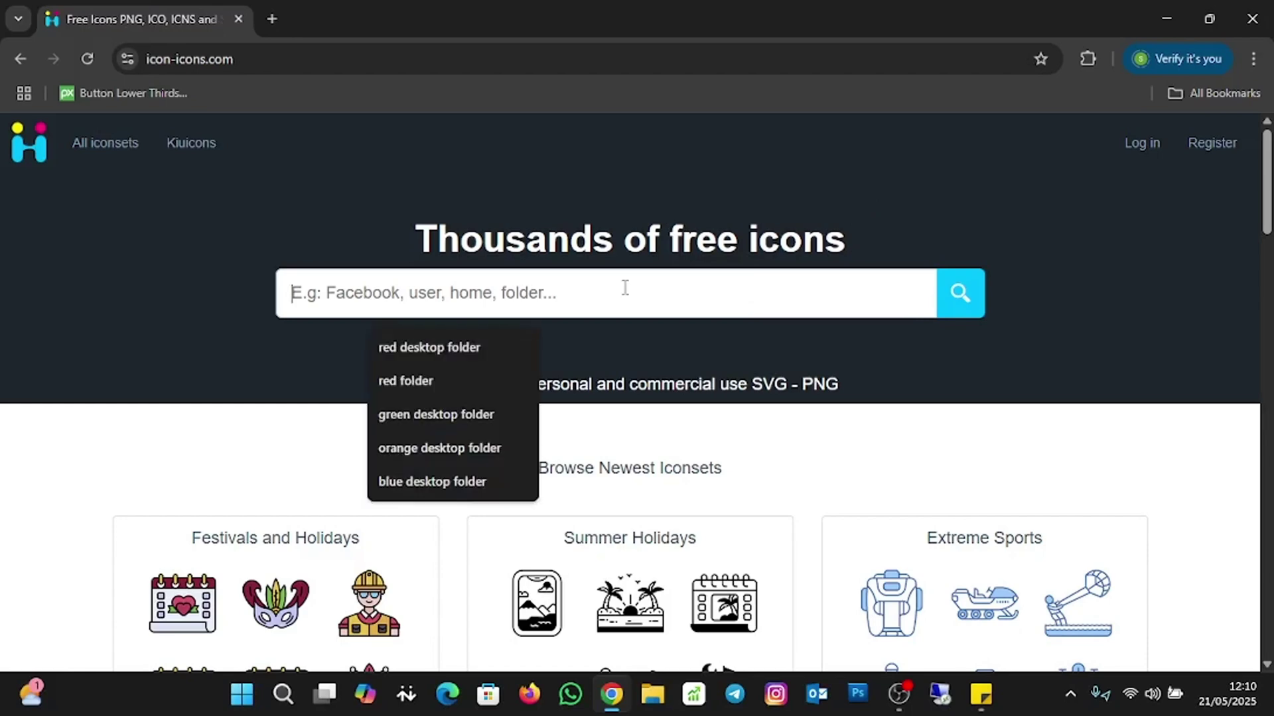
{"action": "left_click", "coordinate": [470, 346]}
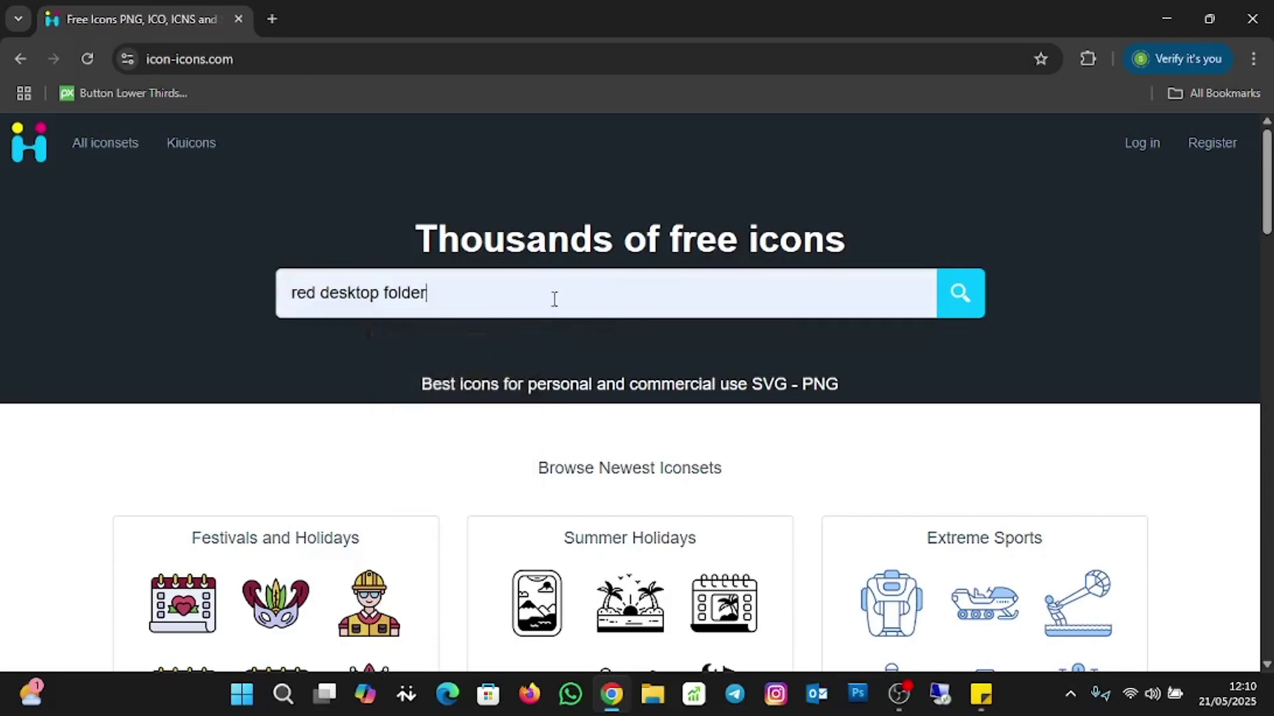
{"action": "left_click", "coordinate": [963, 301]}
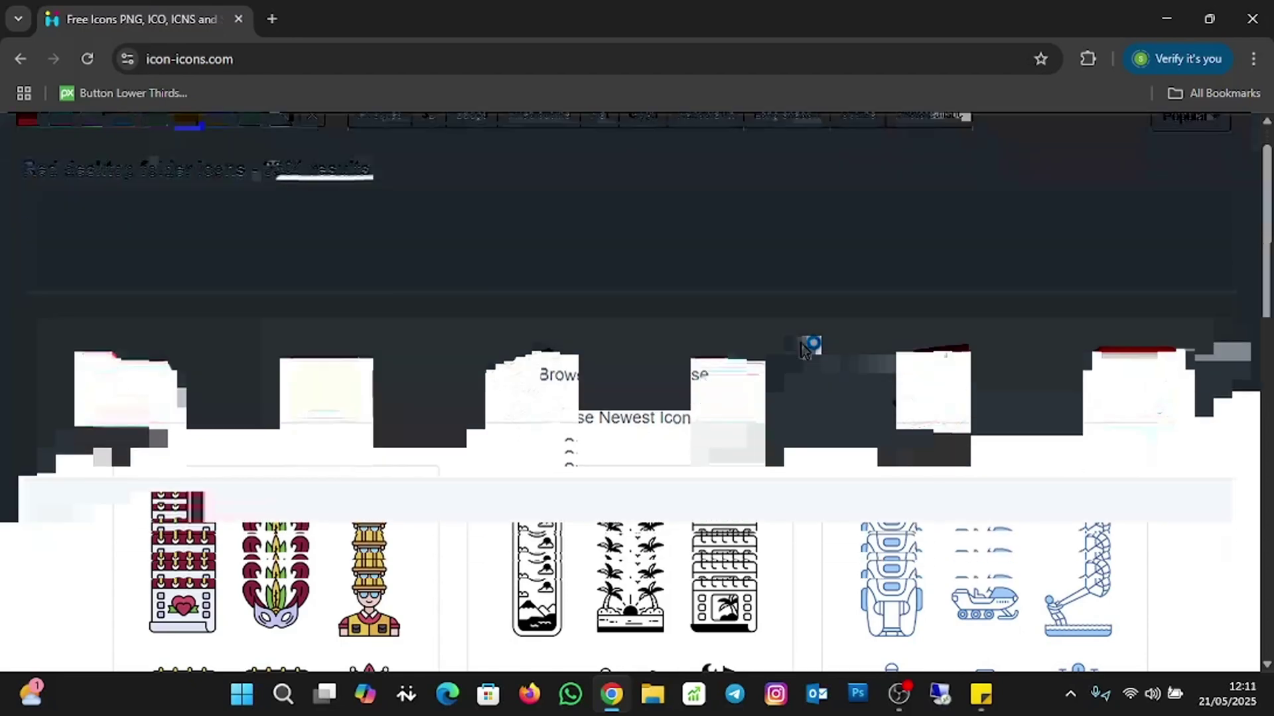
{"action": "scroll", "coordinate": [804, 348], "scroll_direction": "down", "scroll_amount": 4}
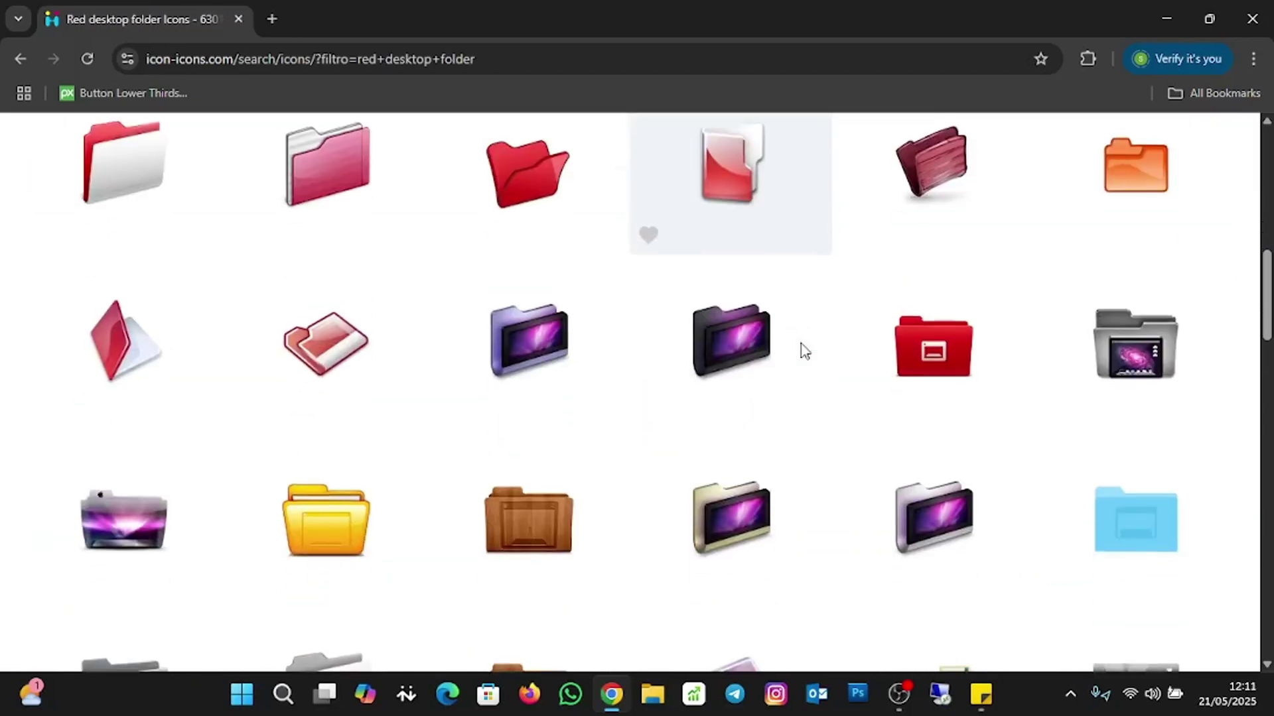
{"action": "scroll", "coordinate": [804, 349], "scroll_direction": "down", "scroll_amount": 3}
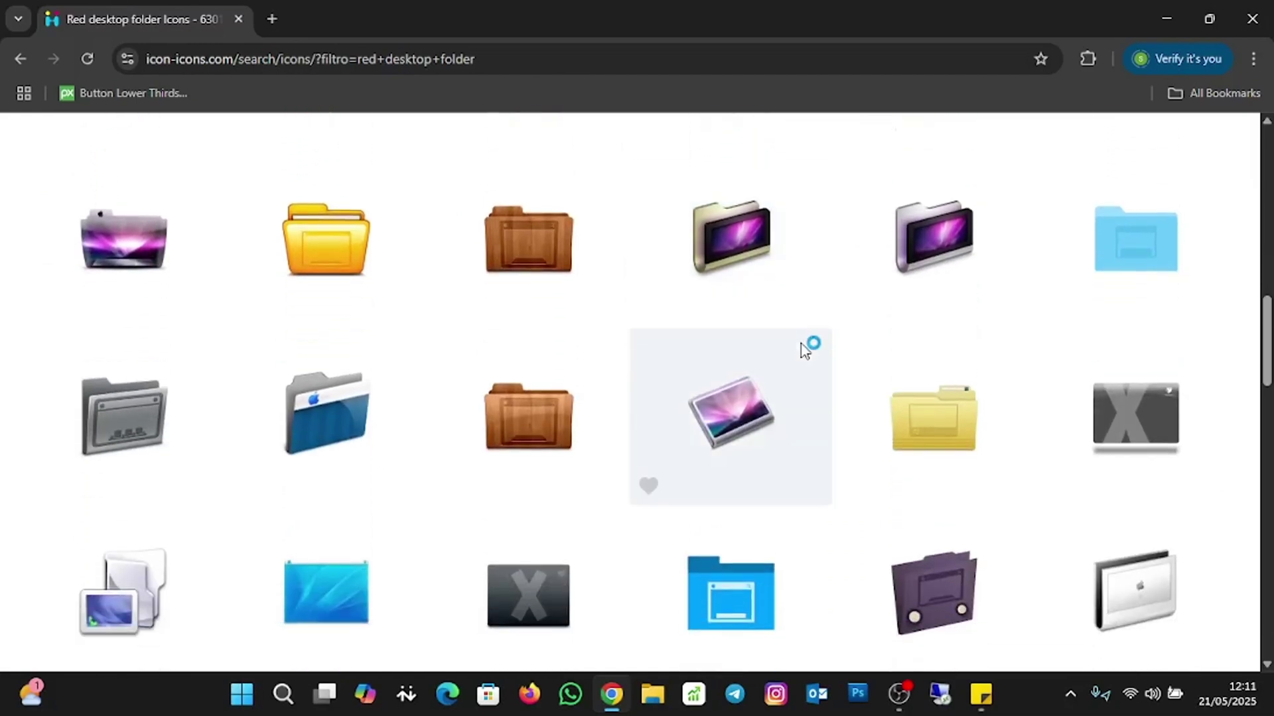
{"action": "scroll", "coordinate": [805, 349], "scroll_direction": "down", "scroll_amount": 12}
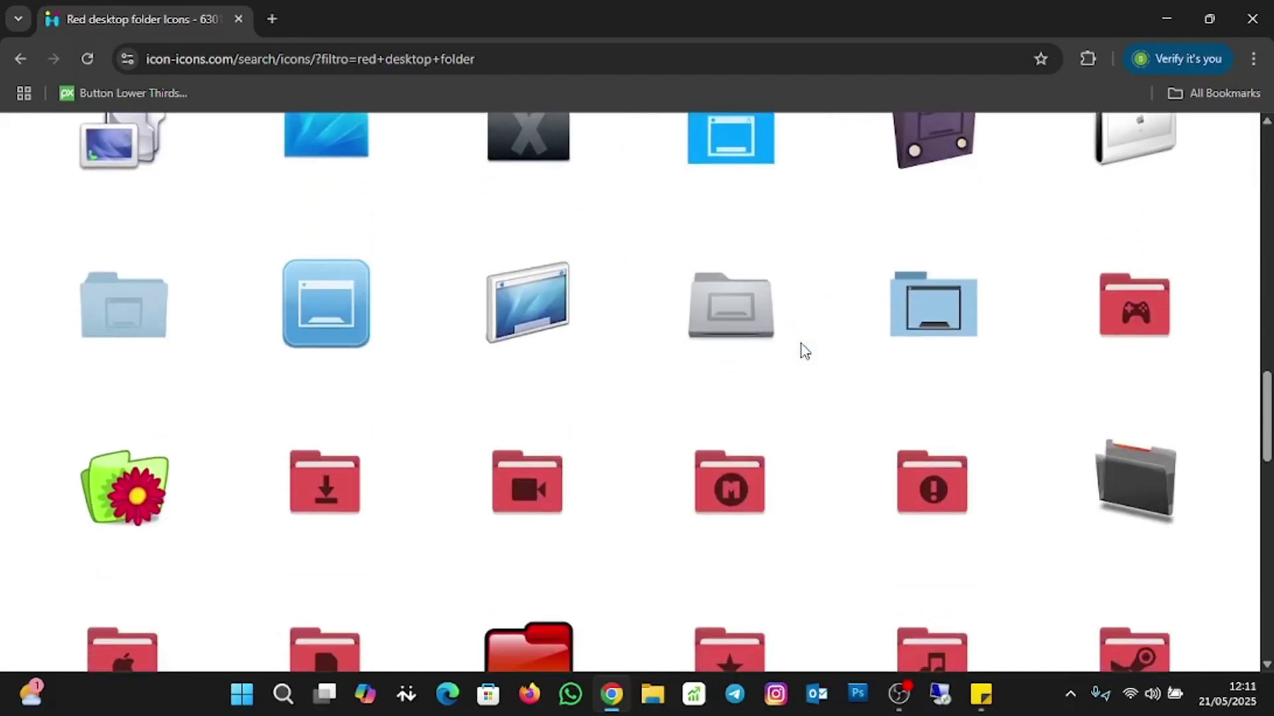
{"action": "scroll", "coordinate": [804, 349], "scroll_direction": "up", "scroll_amount": 15}
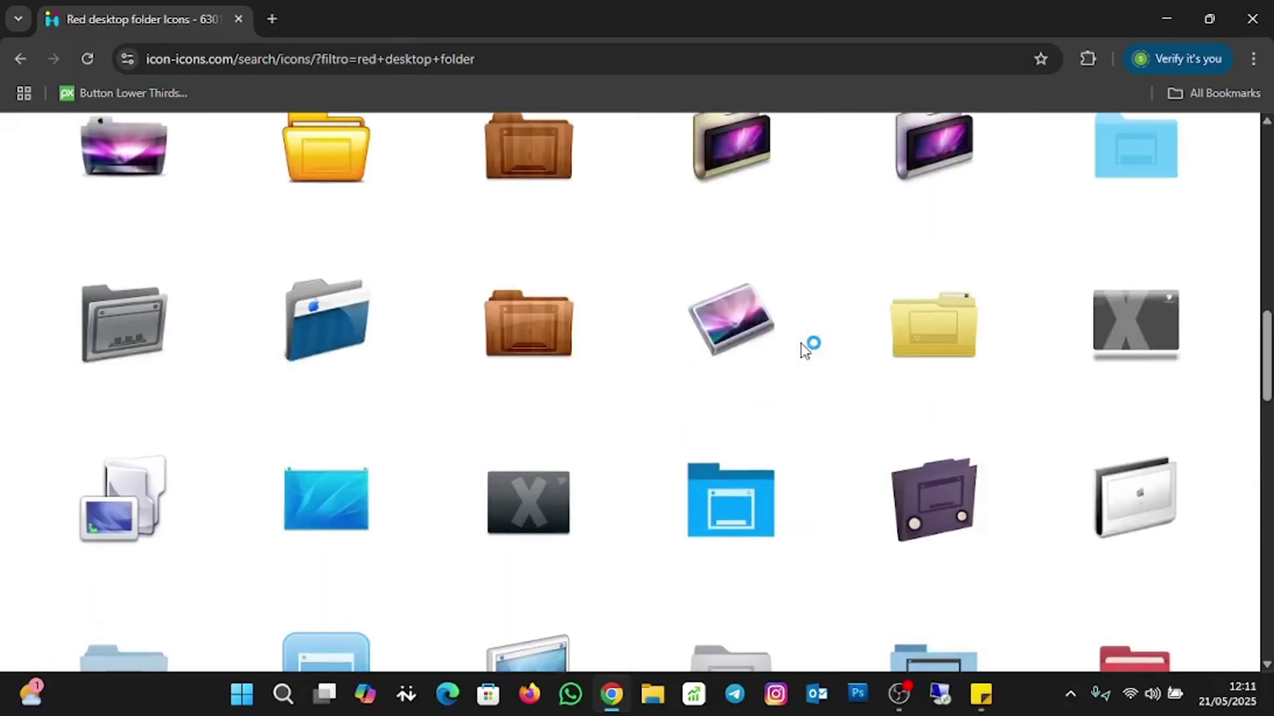
{"action": "scroll", "coordinate": [805, 350], "scroll_direction": "up", "scroll_amount": 7}
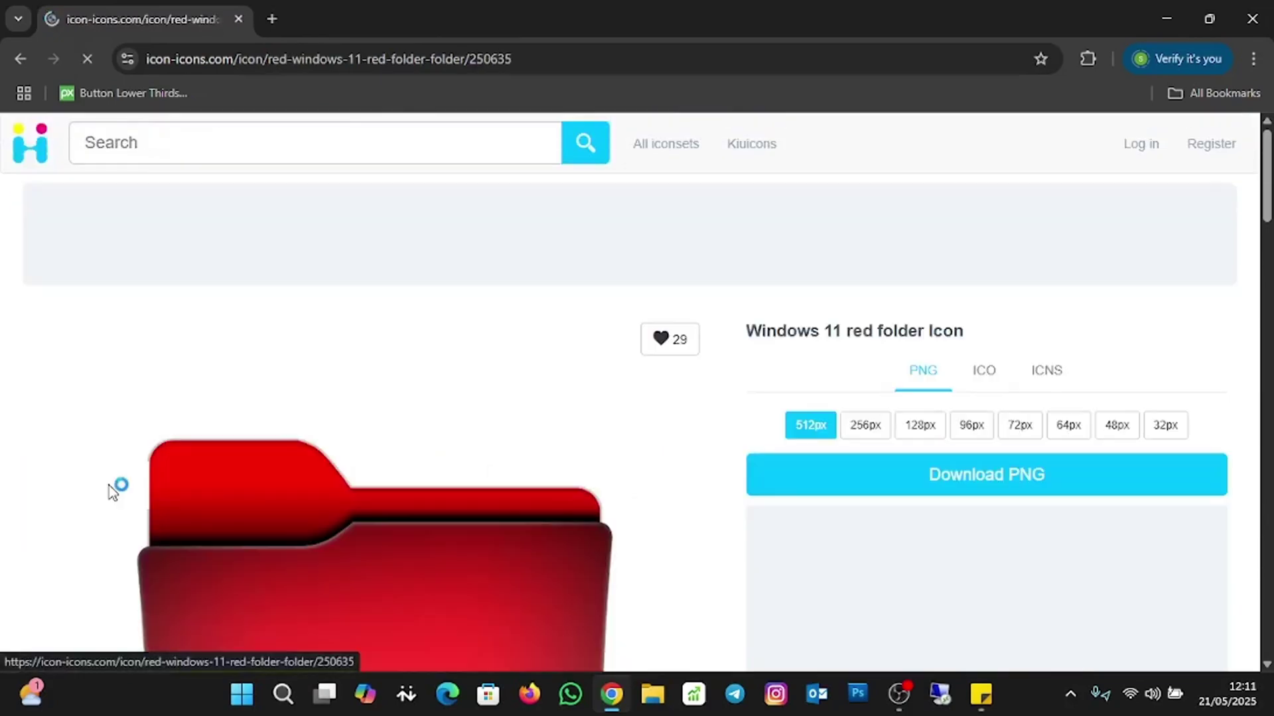
- Download the Windows 11 red folder icon in ICO format
{"action": "scroll", "coordinate": [1228, 293], "scroll_direction": "down", "scroll_amount": 1}
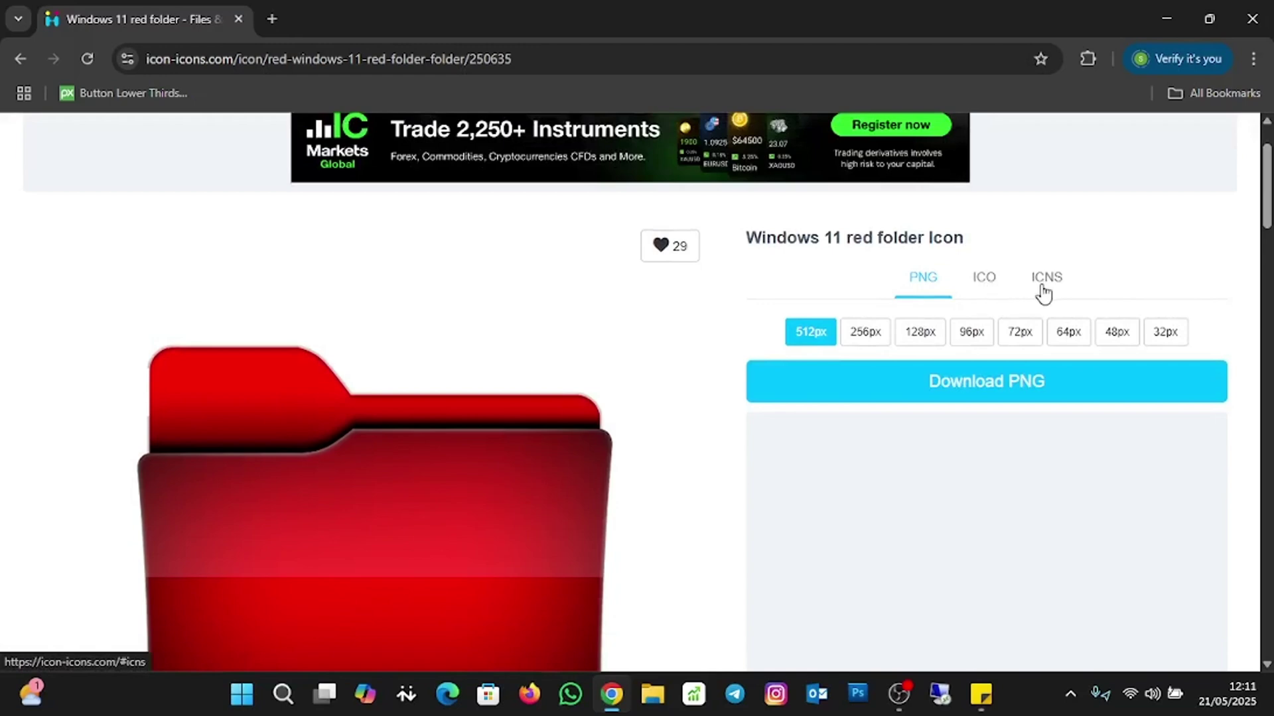
{"action": "left_click", "coordinate": [990, 279]}
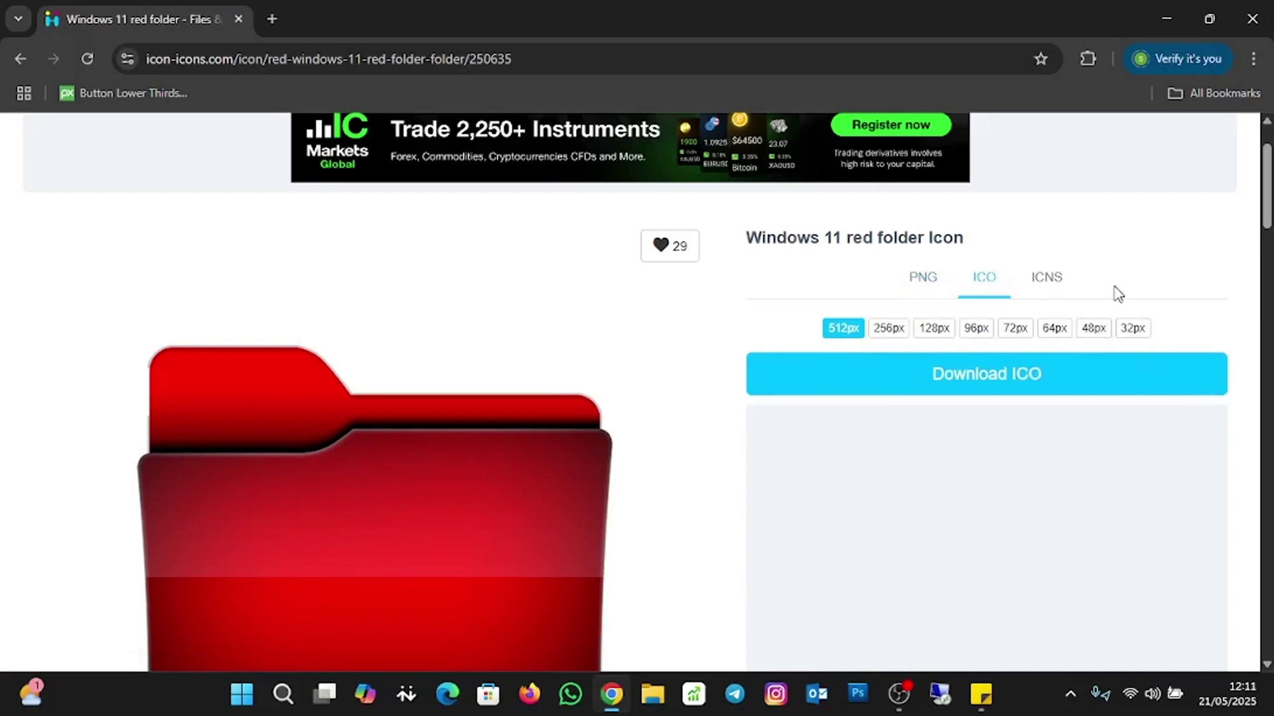
{"action": "left_click", "coordinate": [993, 380]}
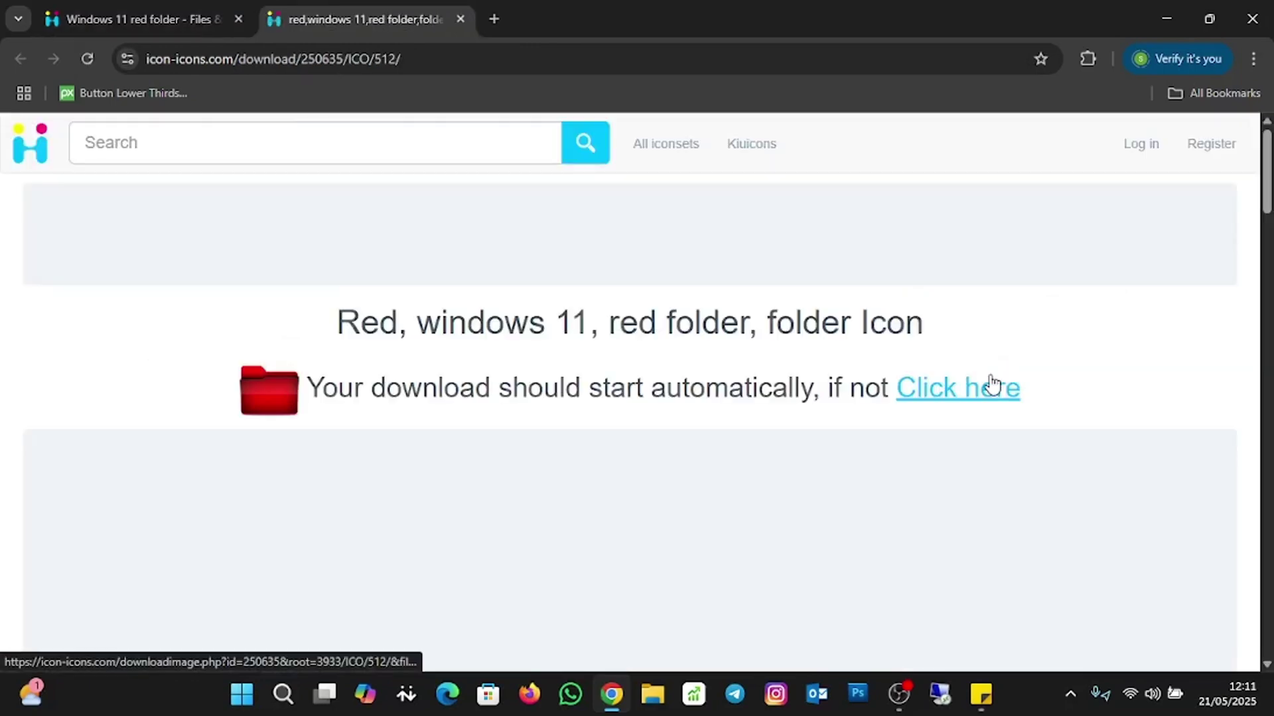
{"action": "left_click", "coordinate": [992, 385]}
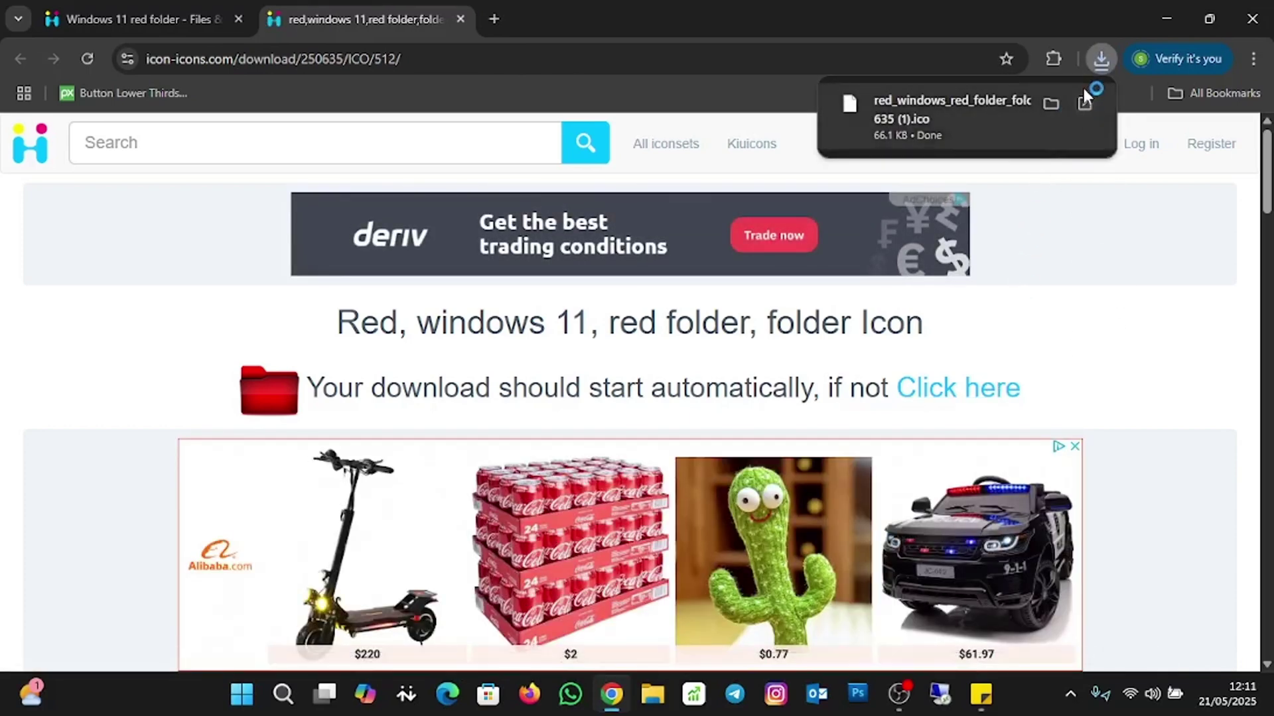
- Check the red folder ICO in the Downloads folder, then close Explorer and the download tab
{"action": "left_click", "coordinate": [1050, 105]}
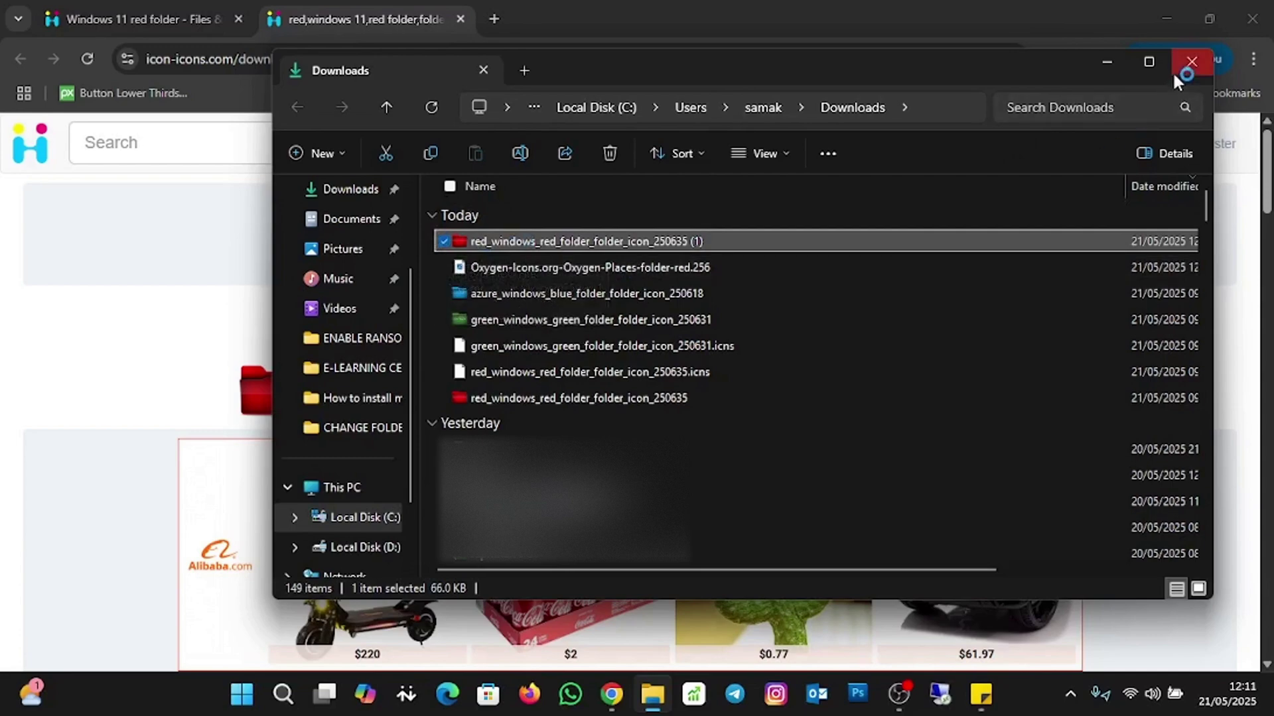
{"action": "left_click", "coordinate": [1192, 63]}
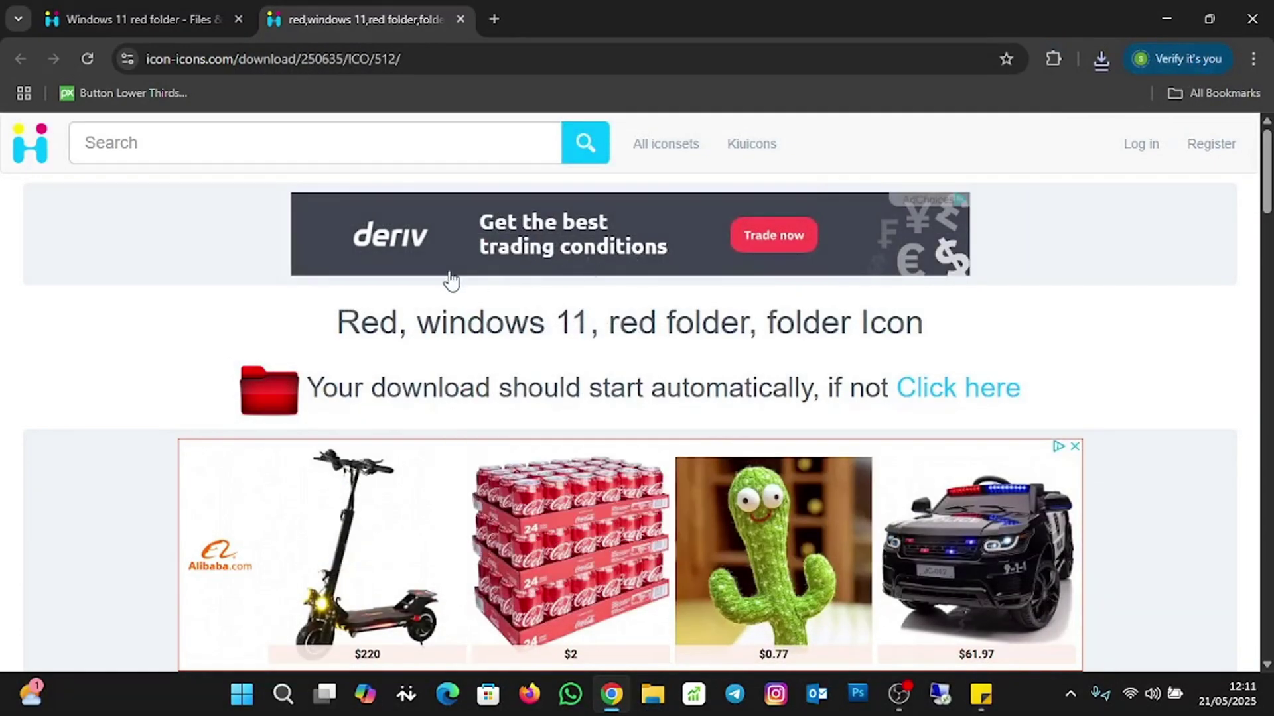
{"action": "left_click", "coordinate": [459, 18]}
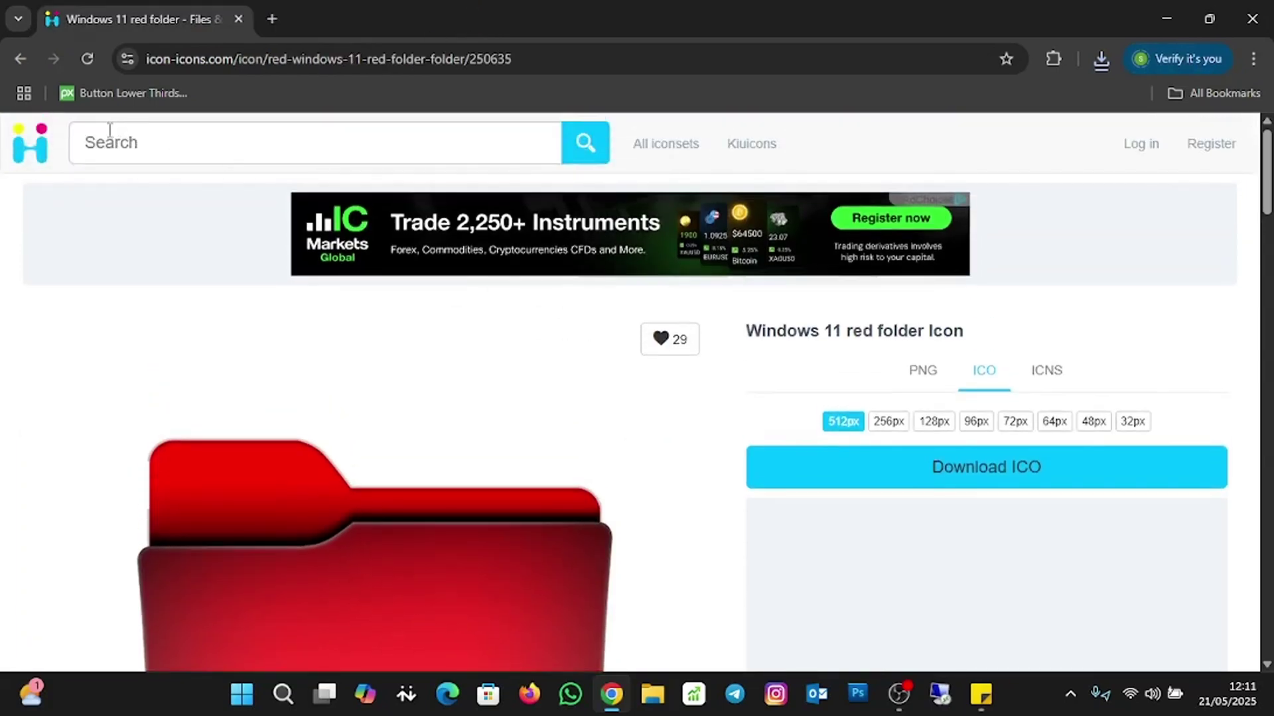
- Go back and change the search to 'blue desktop folder'
{"action": "left_click", "coordinate": [18, 58]}
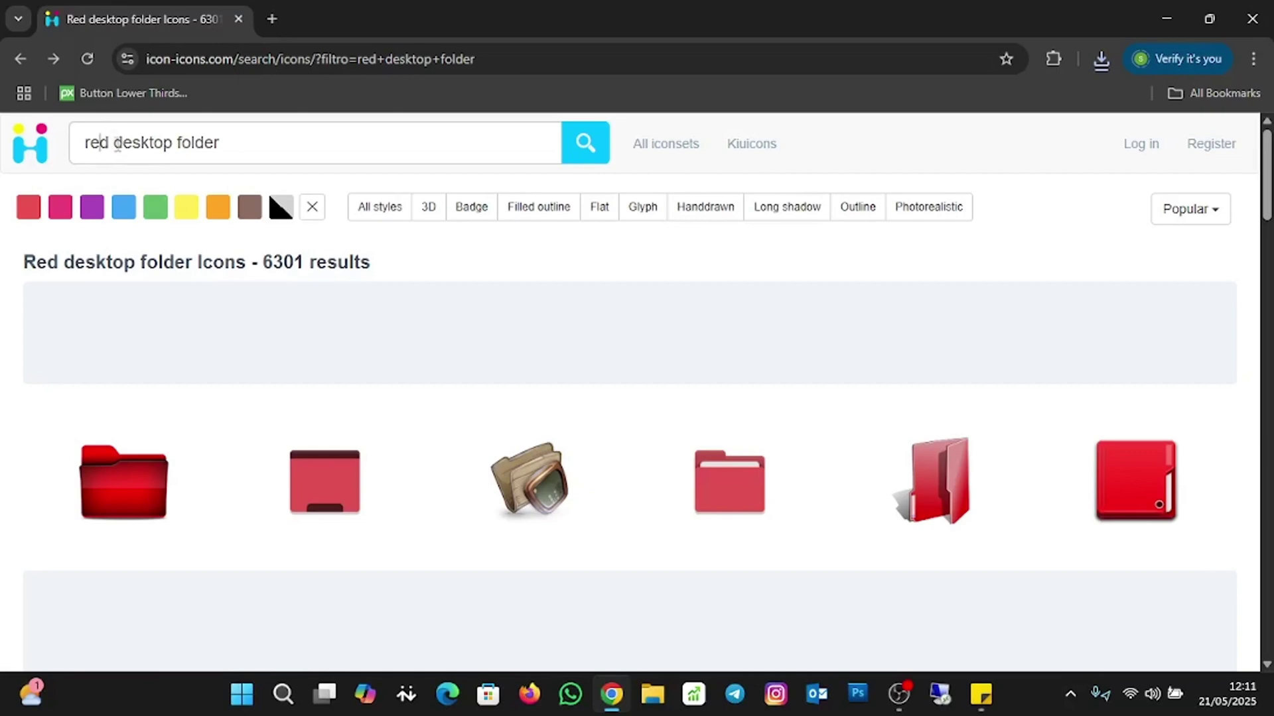
{"action": "key", "text": "BackSpace"}
{"action": "key", "text": "BackSpace"}
{"action": "key", "text": "BackSpace"}
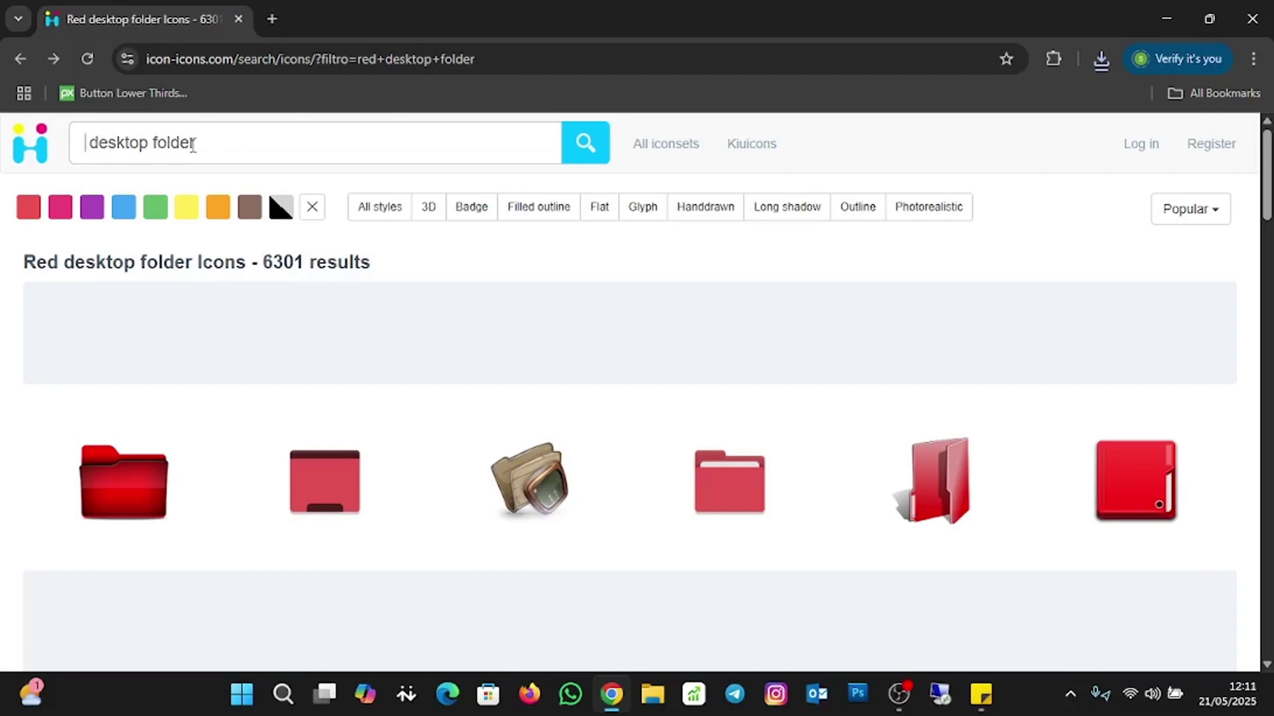
{"action": "type", "text": "blue"}
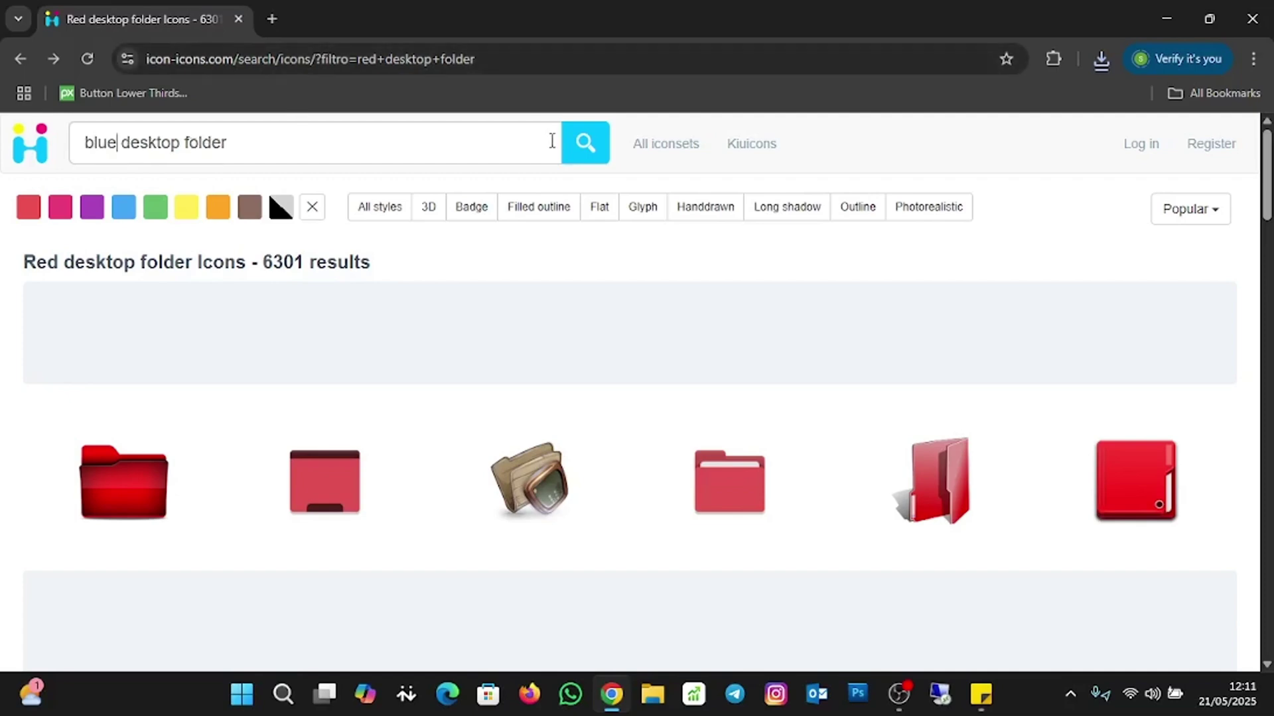
{"action": "left_click", "coordinate": [569, 158]}
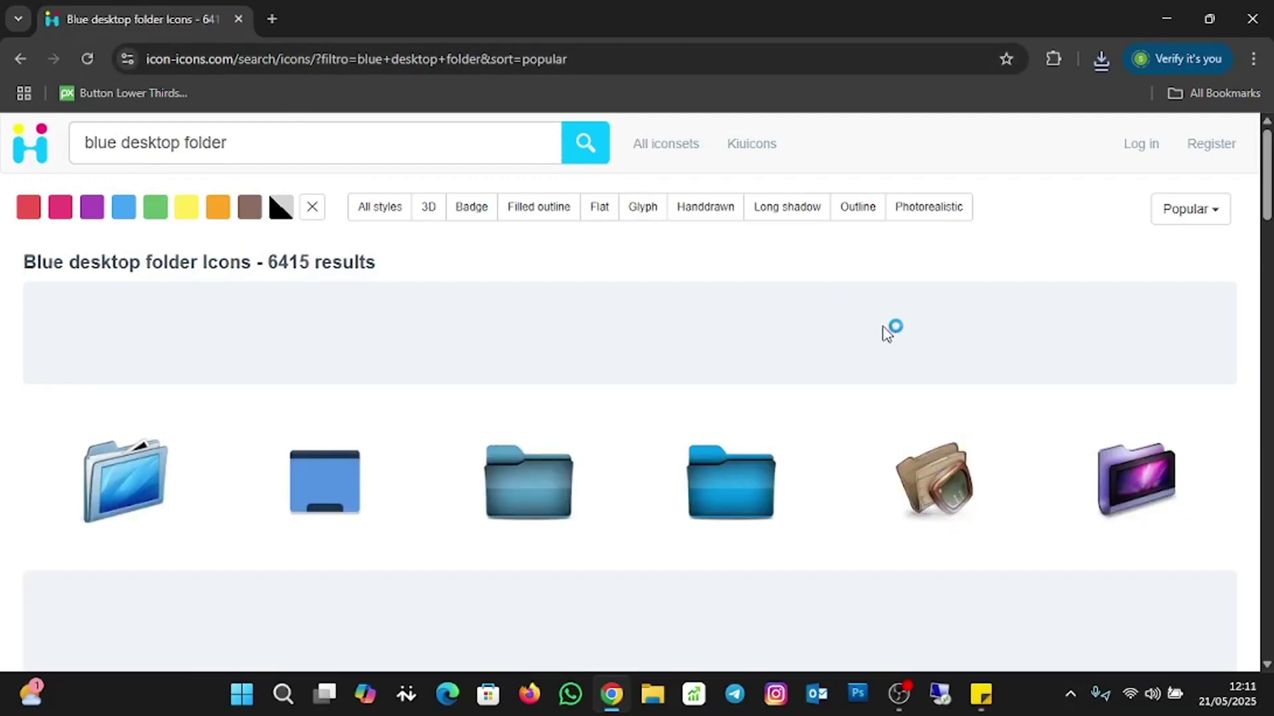
- Download the Azure Windows 11 blue folder icon as an ICO and close the download tab
{"action": "scroll", "coordinate": [890, 332], "scroll_direction": "down", "scroll_amount": 1}
{"action": "left_click", "coordinate": [732, 401]}
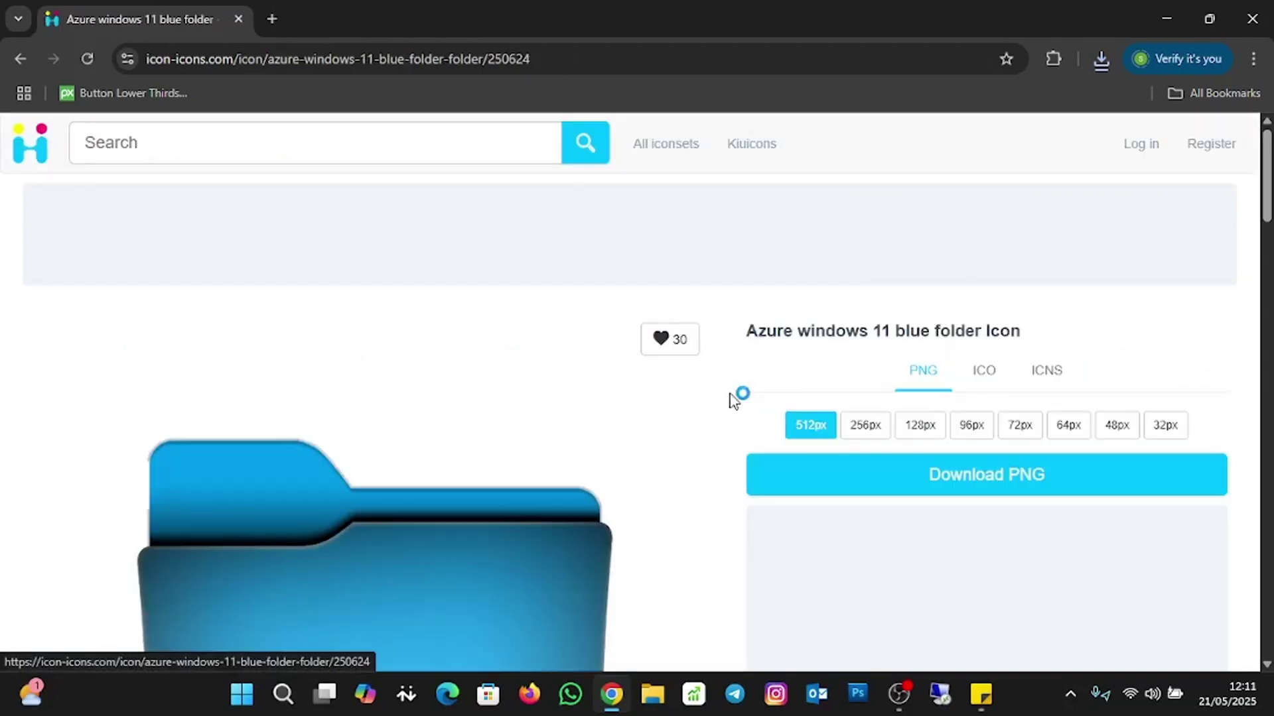
{"action": "left_click", "coordinate": [998, 374]}
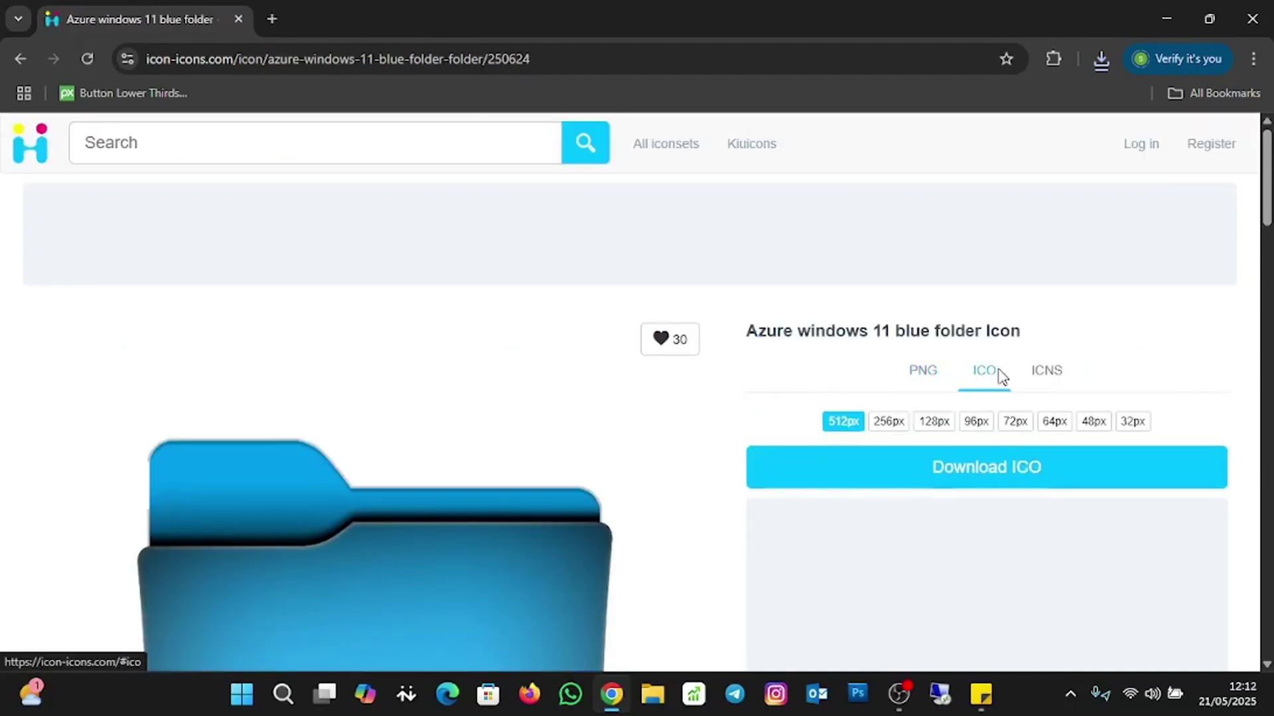
{"action": "left_click", "coordinate": [1001, 467]}
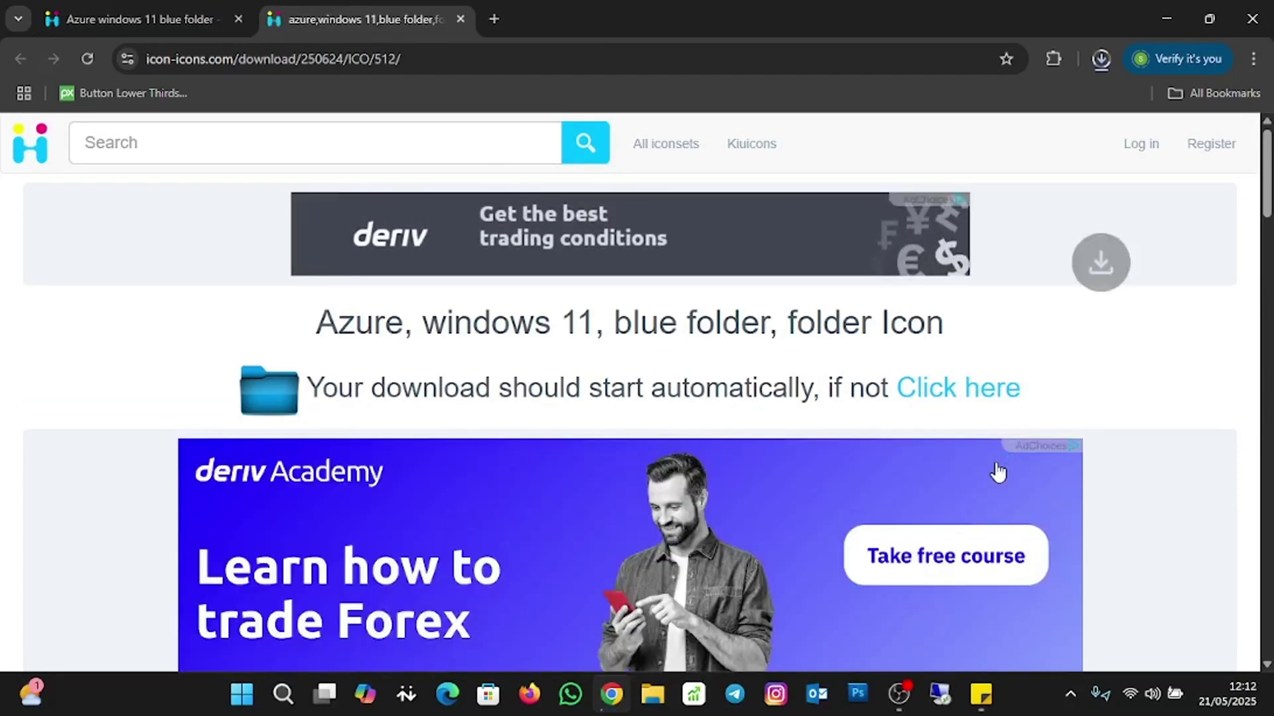
{"action": "left_click", "coordinate": [457, 19]}
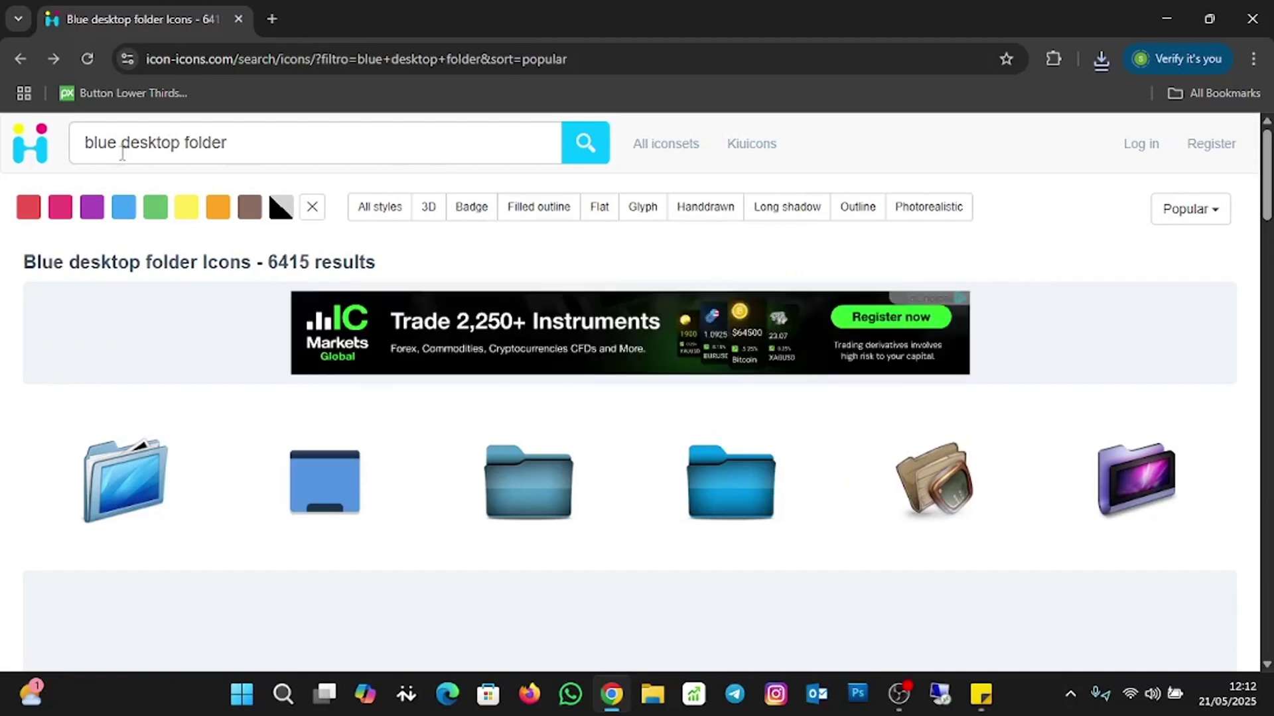
- Change the search to 'brown desktop folder'
{"action": "left_click", "coordinate": [116, 143]}
{"action": "key", "text": "BackSpace"}
{"action": "key", "text": "BackSpace"}
{"action": "key", "text": "BackSpace"}
{"action": "key", "text": "BackSpace"}
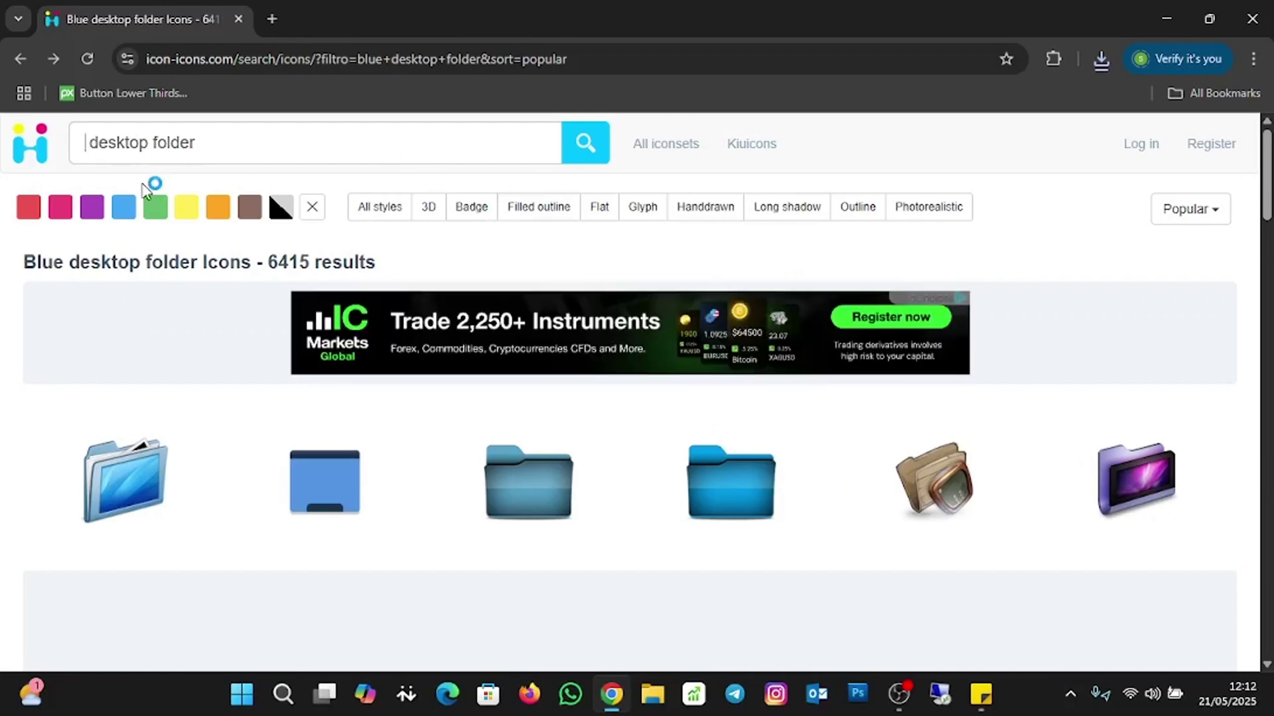
{"action": "type", "text": "brown"}
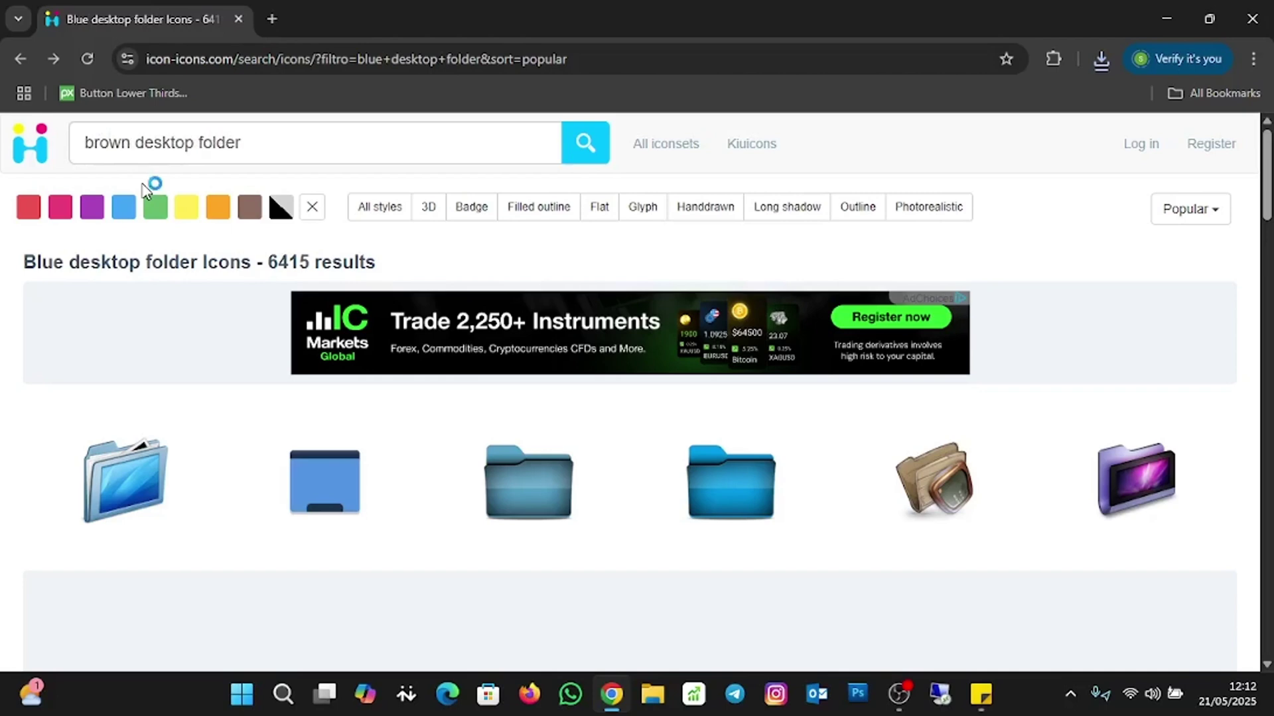
{"action": "left_click", "coordinate": [596, 152]}
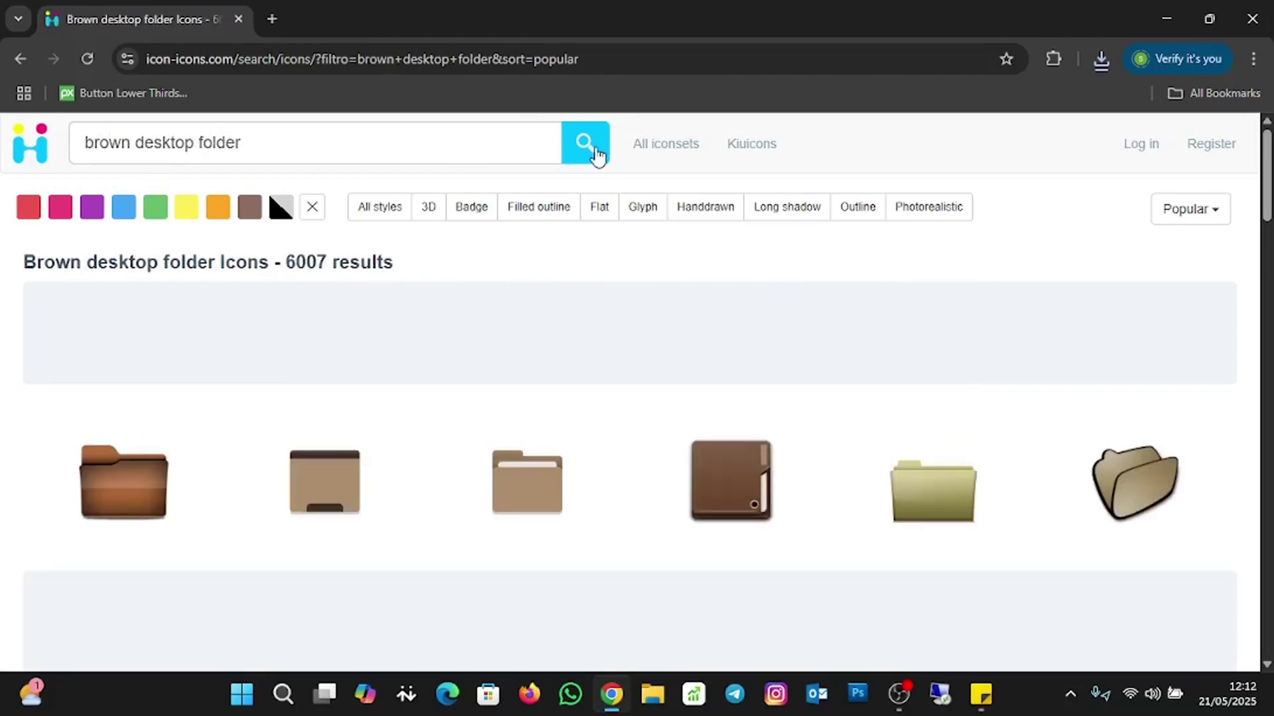
- Download the Windows 11 brown folder icon as an ICO, then return to the brown results
{"action": "scroll", "coordinate": [779, 332], "scroll_direction": "down", "scroll_amount": 1}
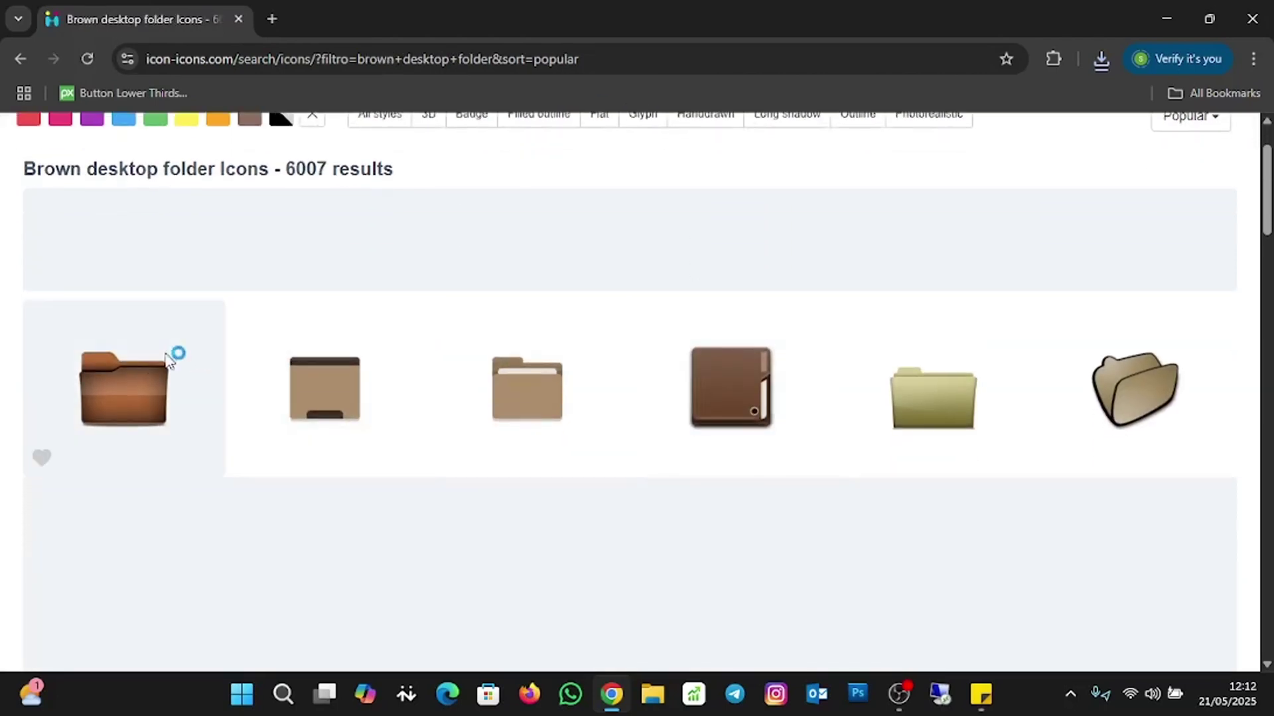
{"action": "left_click", "coordinate": [123, 392]}
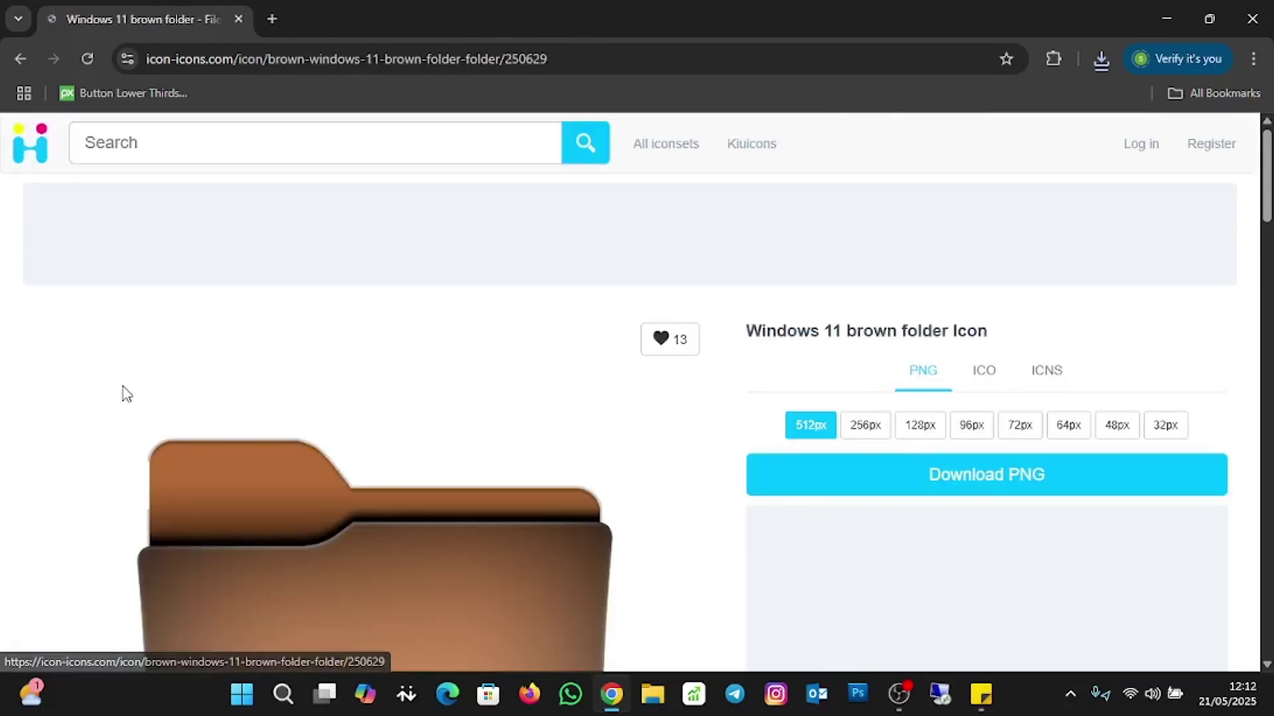
{"action": "left_click", "coordinate": [989, 381]}
{"action": "left_click", "coordinate": [982, 470]}
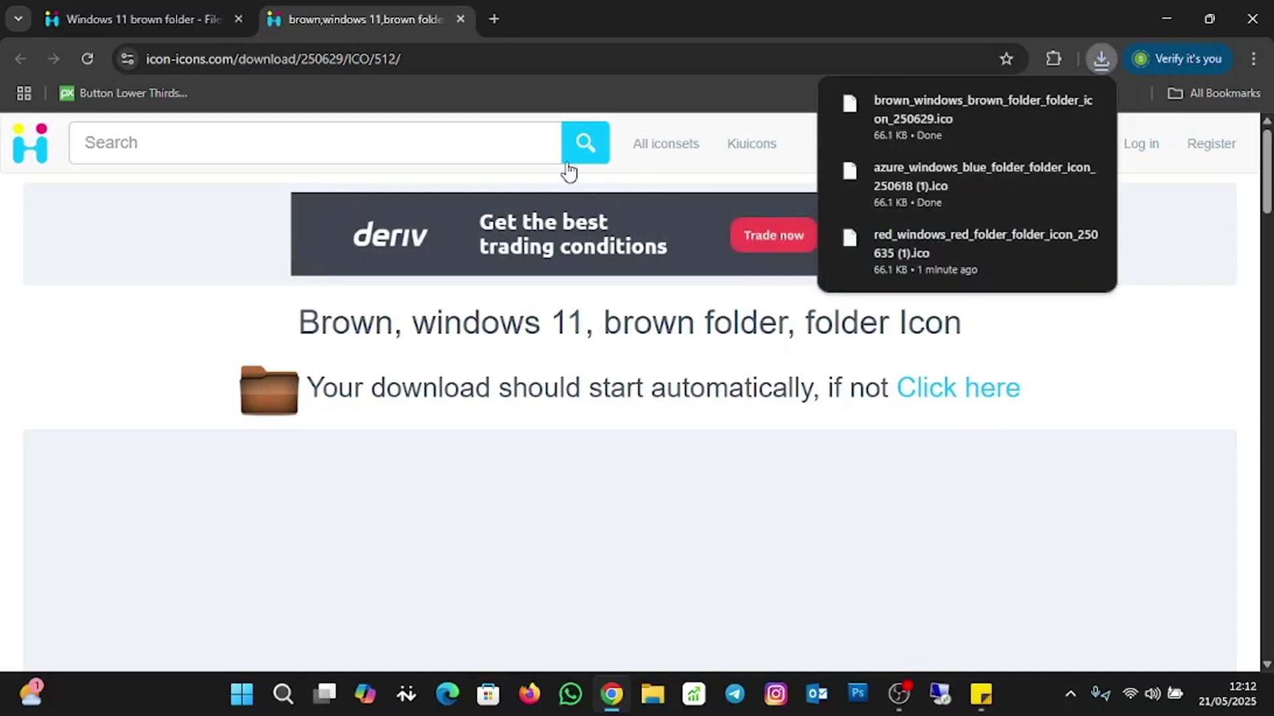
{"action": "left_click", "coordinate": [457, 19]}
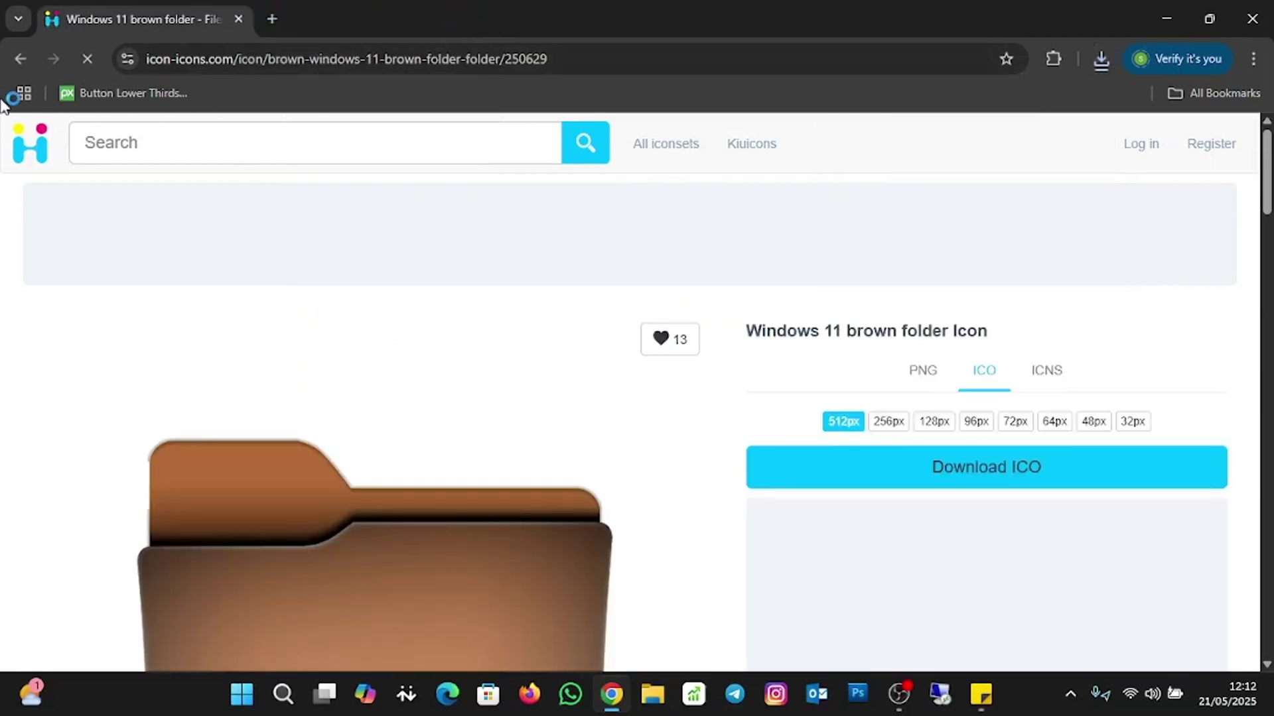
{"action": "left_click", "coordinate": [21, 57]}
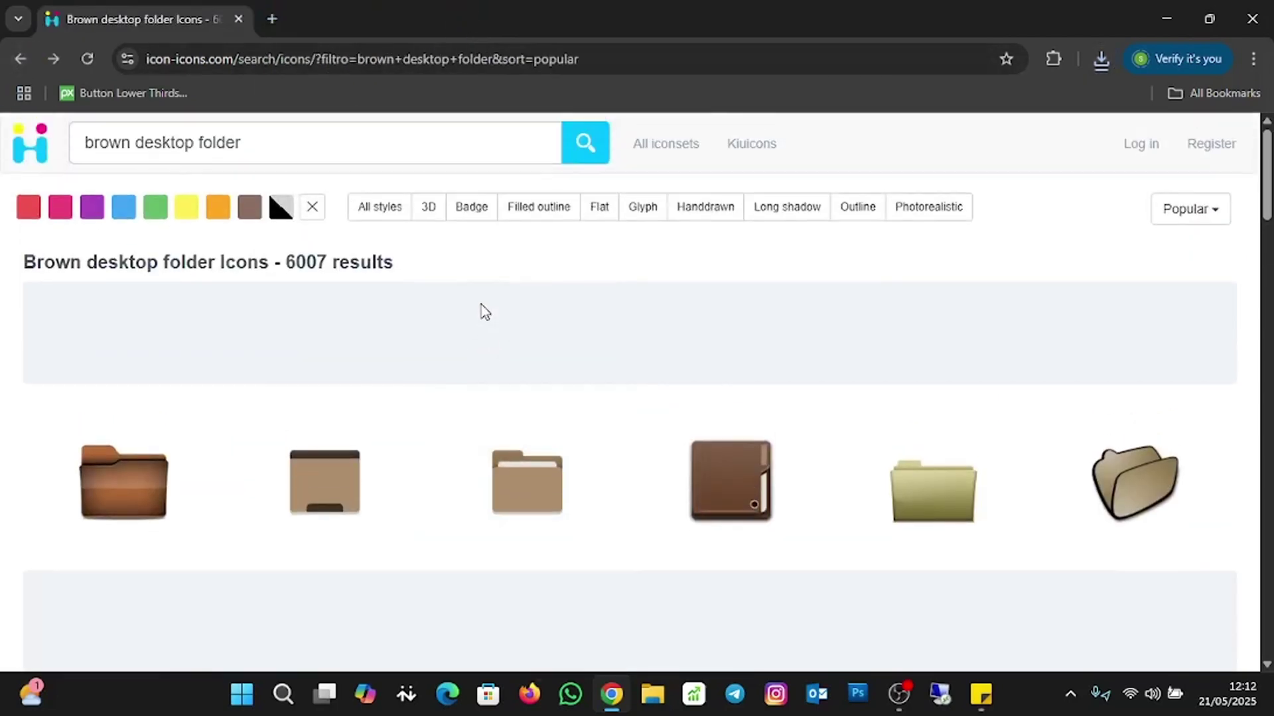
- Change the search to 'green desktop folder'
{"action": "left_click", "coordinate": [129, 143]}
{"action": "key", "text": "BackSpace"}
{"action": "key", "text": "BackSpace"}
{"action": "key", "text": "BackSpace"}
{"action": "key", "text": "BackSpace"}
{"action": "key", "text": "BackSpace"}
{"action": "type", "text": "green"}
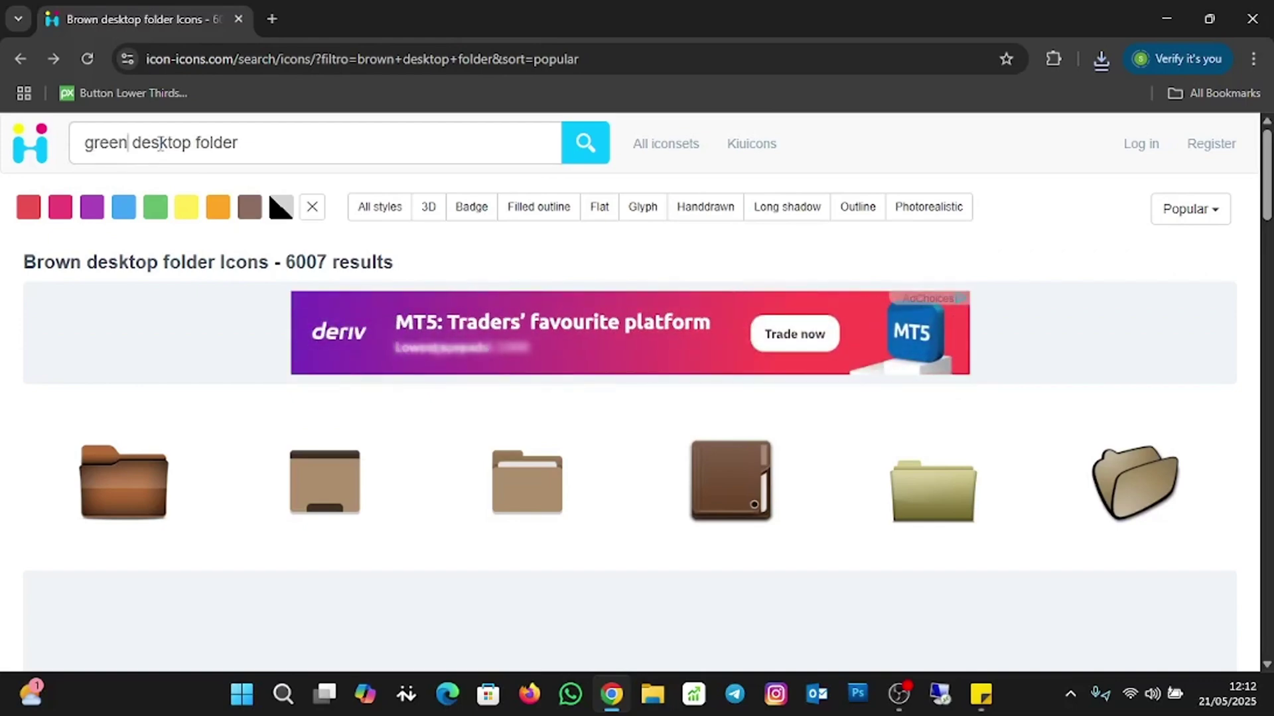
{"action": "left_click", "coordinate": [579, 158]}
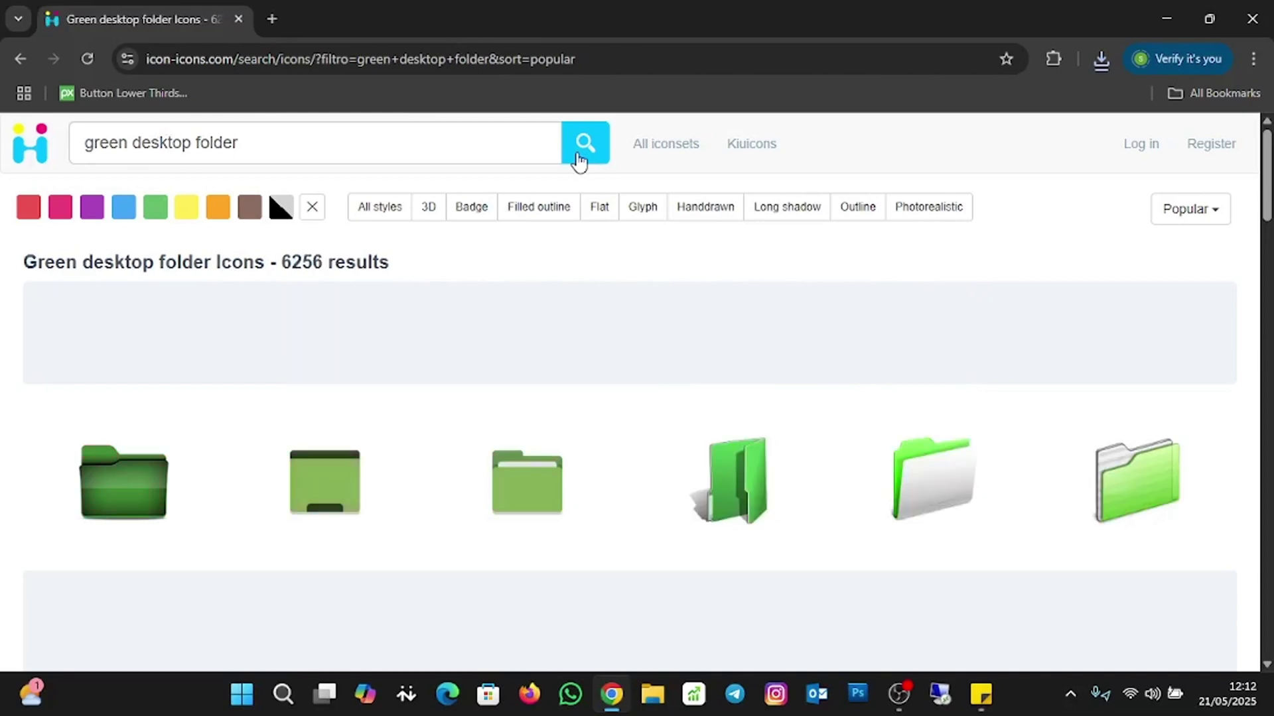
- Download the first Windows 11 green folder icon as an ICO and close Chrome
{"action": "left_click", "coordinate": [104, 467]}
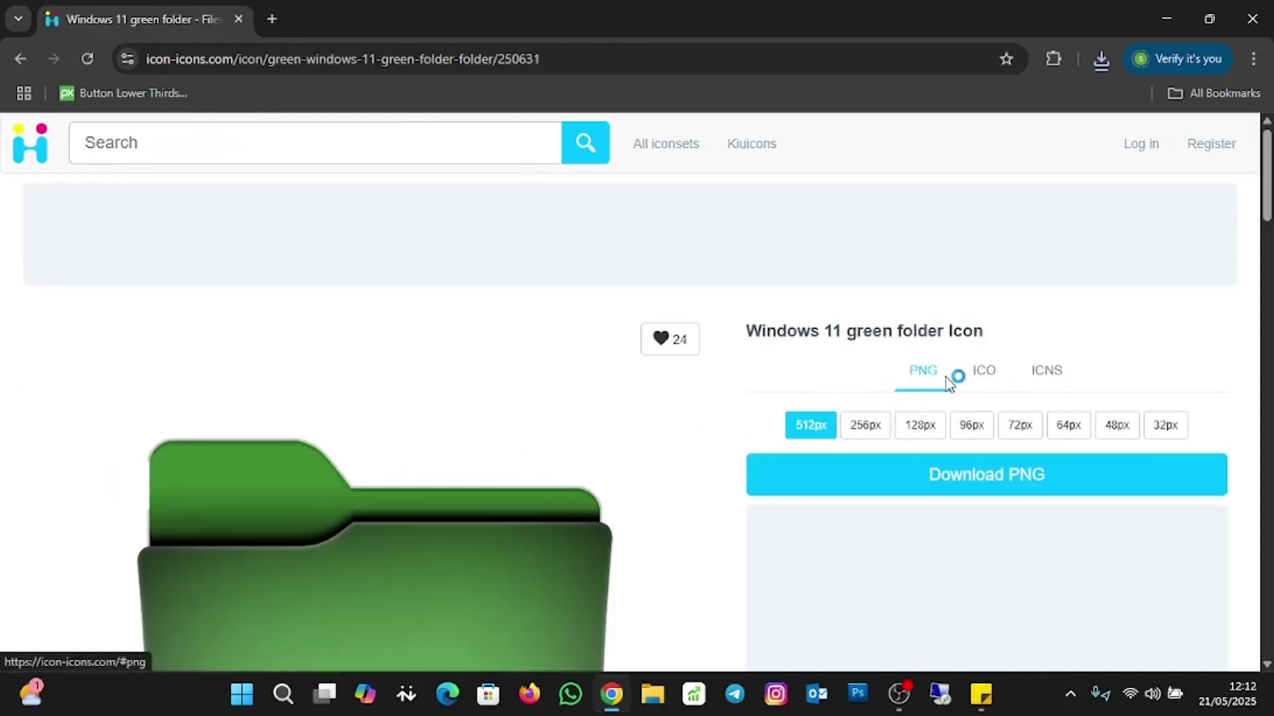
{"action": "left_click", "coordinate": [988, 375]}
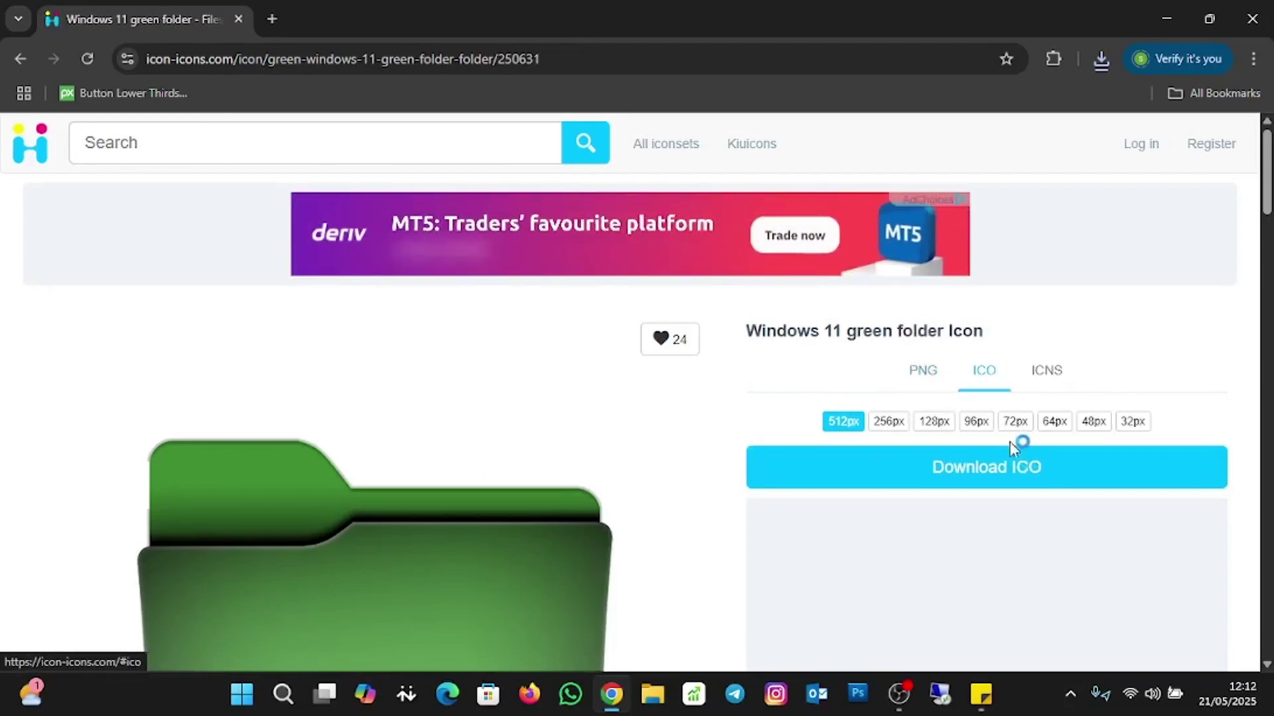
{"action": "left_click", "coordinate": [1015, 472]}
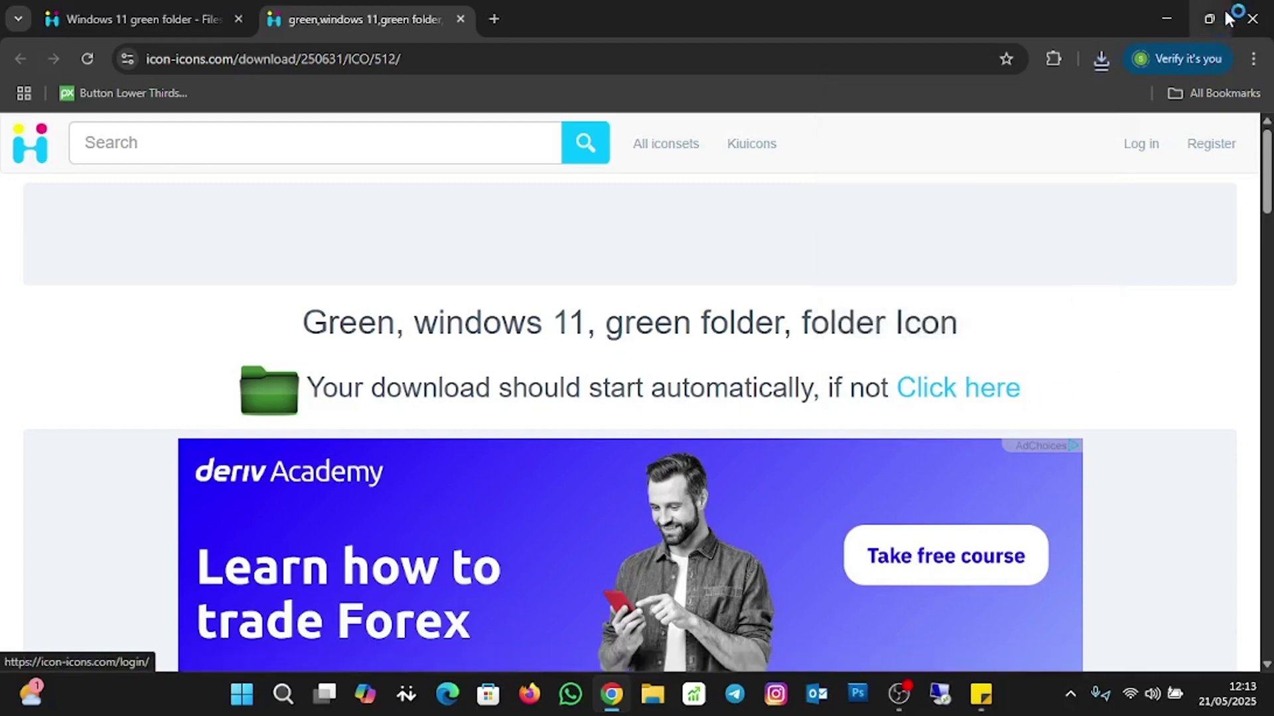
{"action": "left_click", "coordinate": [1248, 19]}
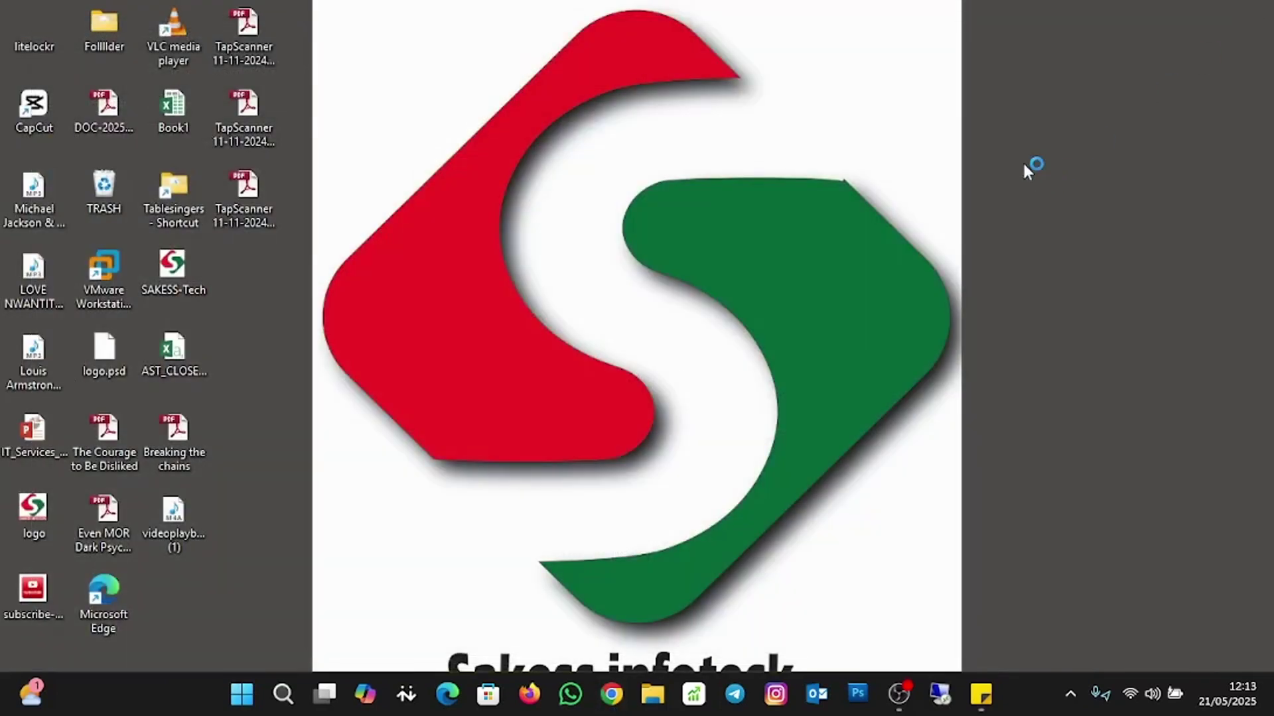
- Create a new desktop folder named 'Customer care'
{"action": "right_click", "coordinate": [1006, 59]}
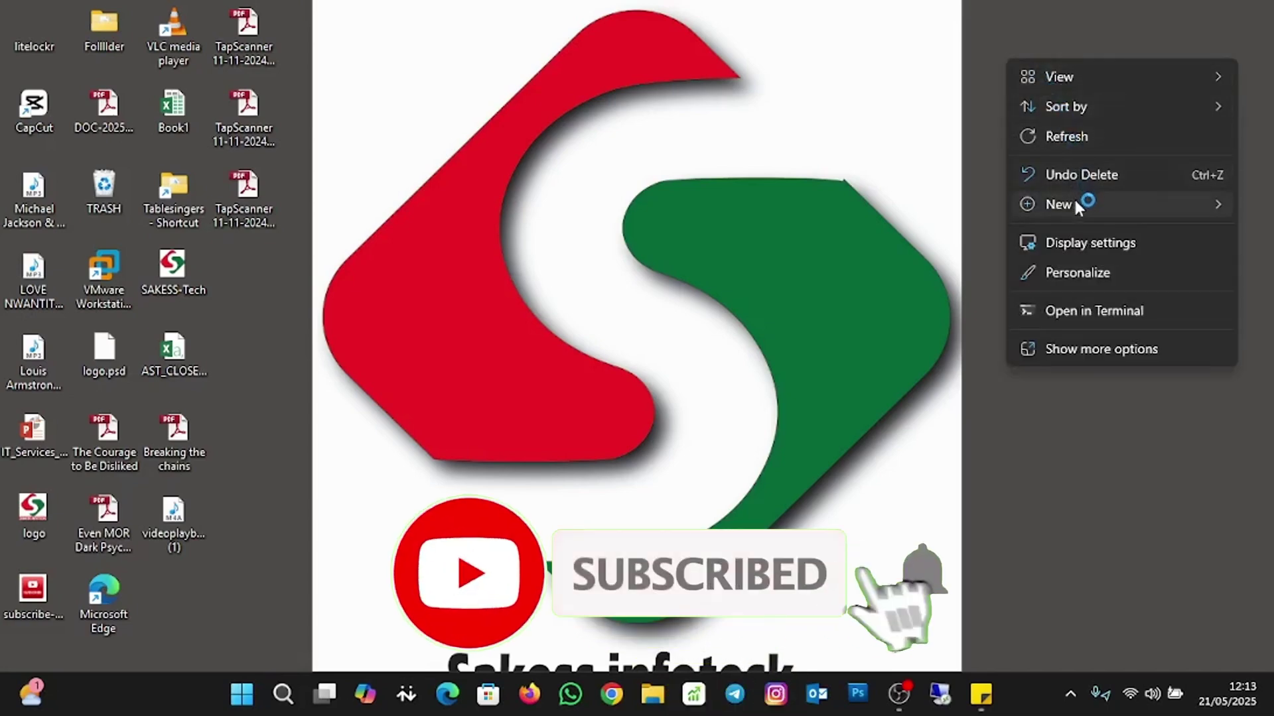
{"action": "mouse_move", "coordinate": [1078, 204]}
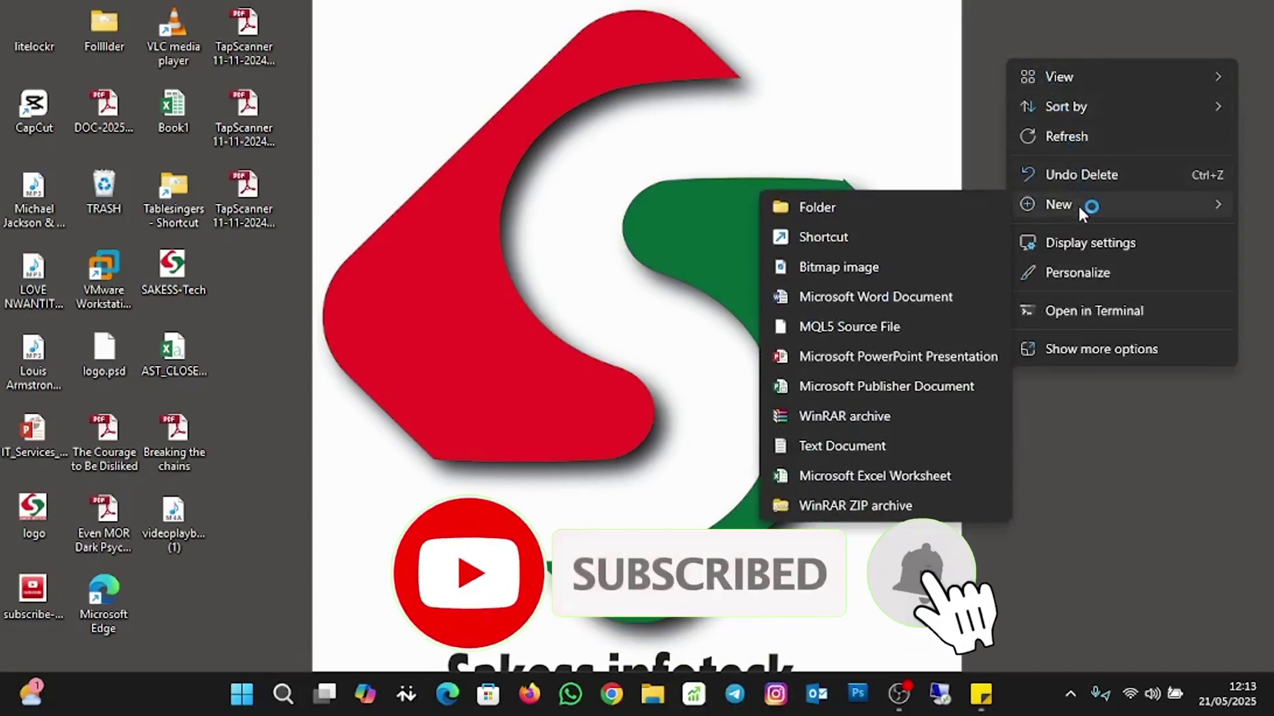
{"action": "left_click", "coordinate": [876, 207]}
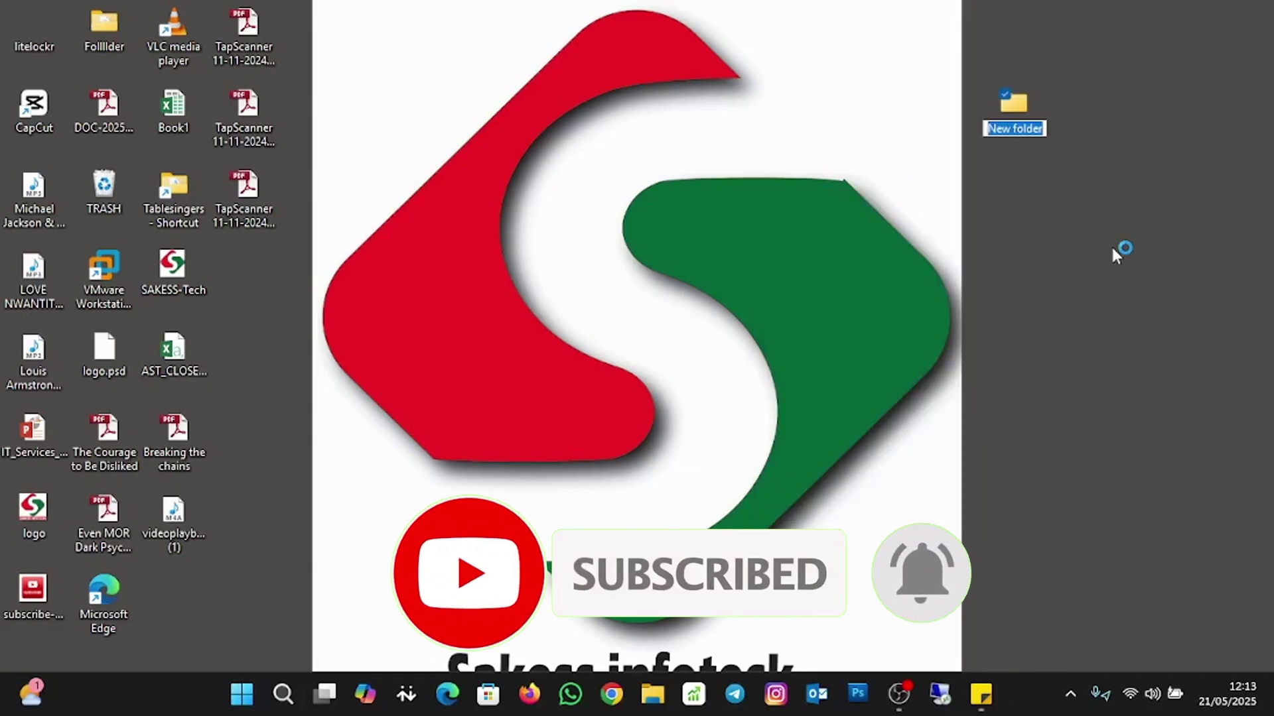
{"action": "type", "text": "Custoemr"}
{"action": "key", "text": "BackSpace"}
{"action": "key", "text": "BackSpace"}
{"action": "key", "text": "BackSpace"}
{"action": "type", "text": "mer ca"}
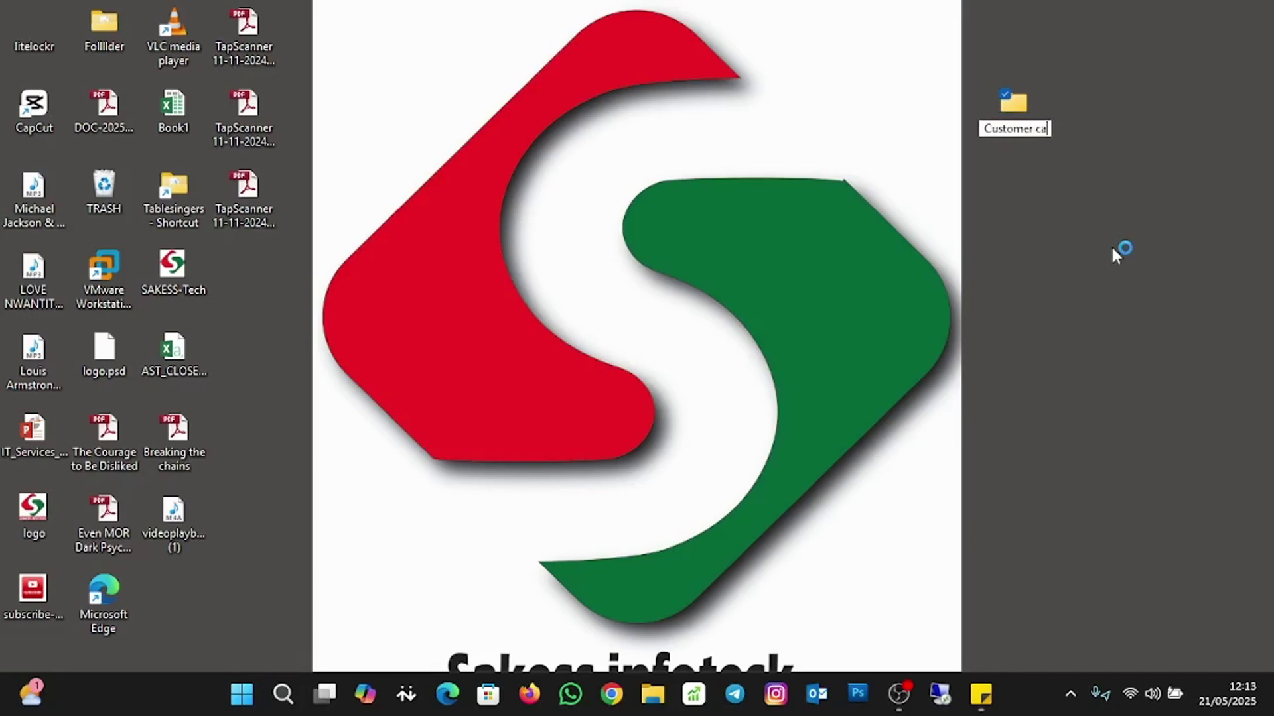
{"action": "type", "text": "re"}
{"action": "key", "text": "Return"}
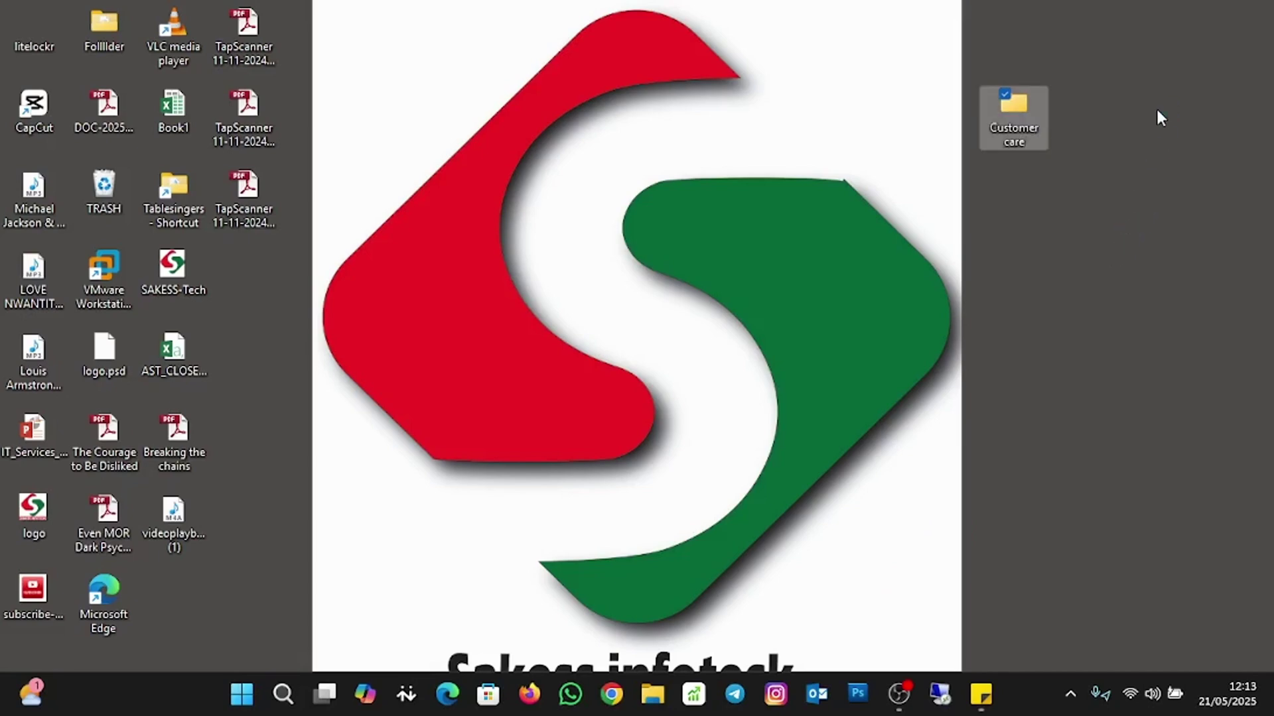
- Create a second desktop folder named 'Sales'
{"action": "right_click", "coordinate": [1157, 112]}
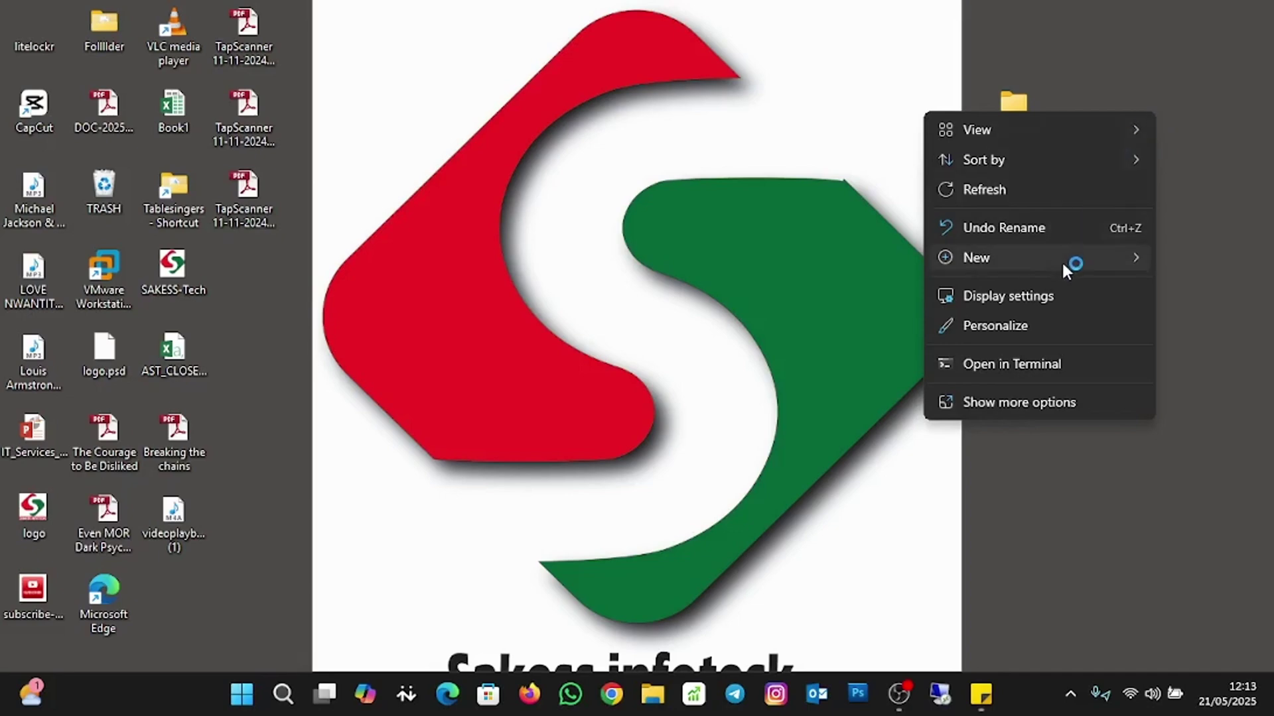
{"action": "mouse_move", "coordinate": [1061, 260]}
{"action": "left_click", "coordinate": [823, 261]}
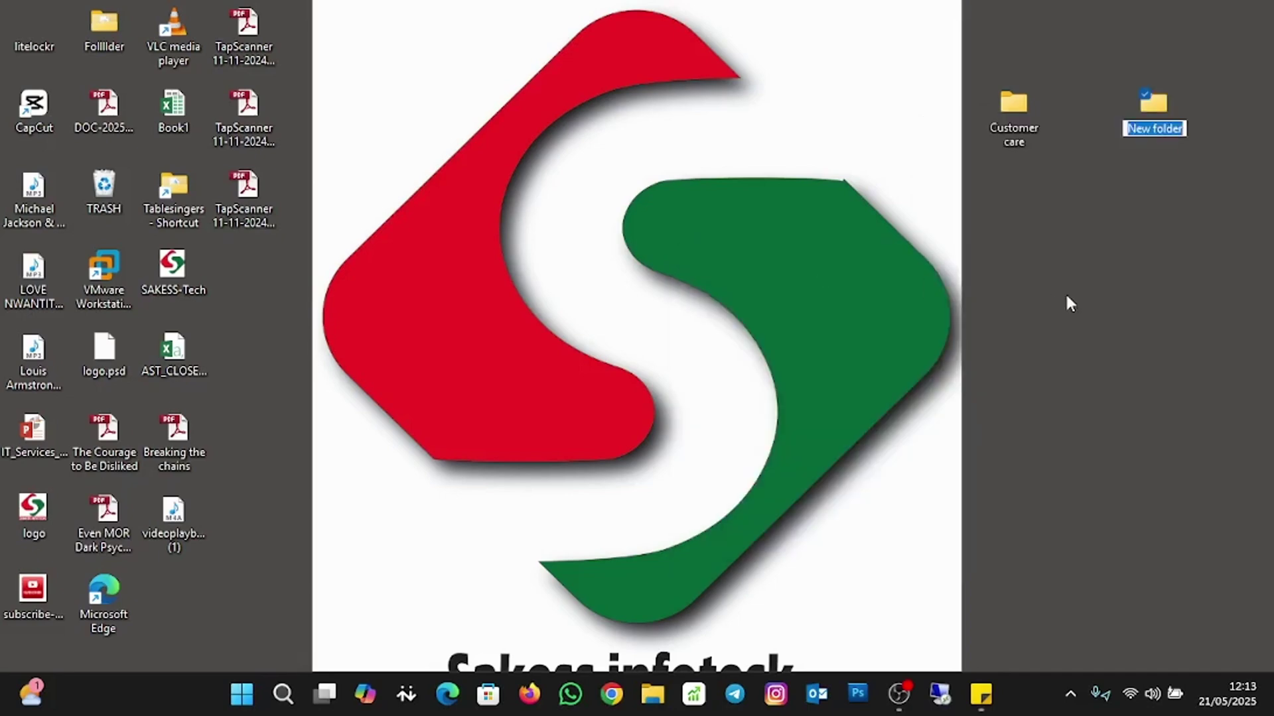
{"action": "type", "text": "INfrac"}
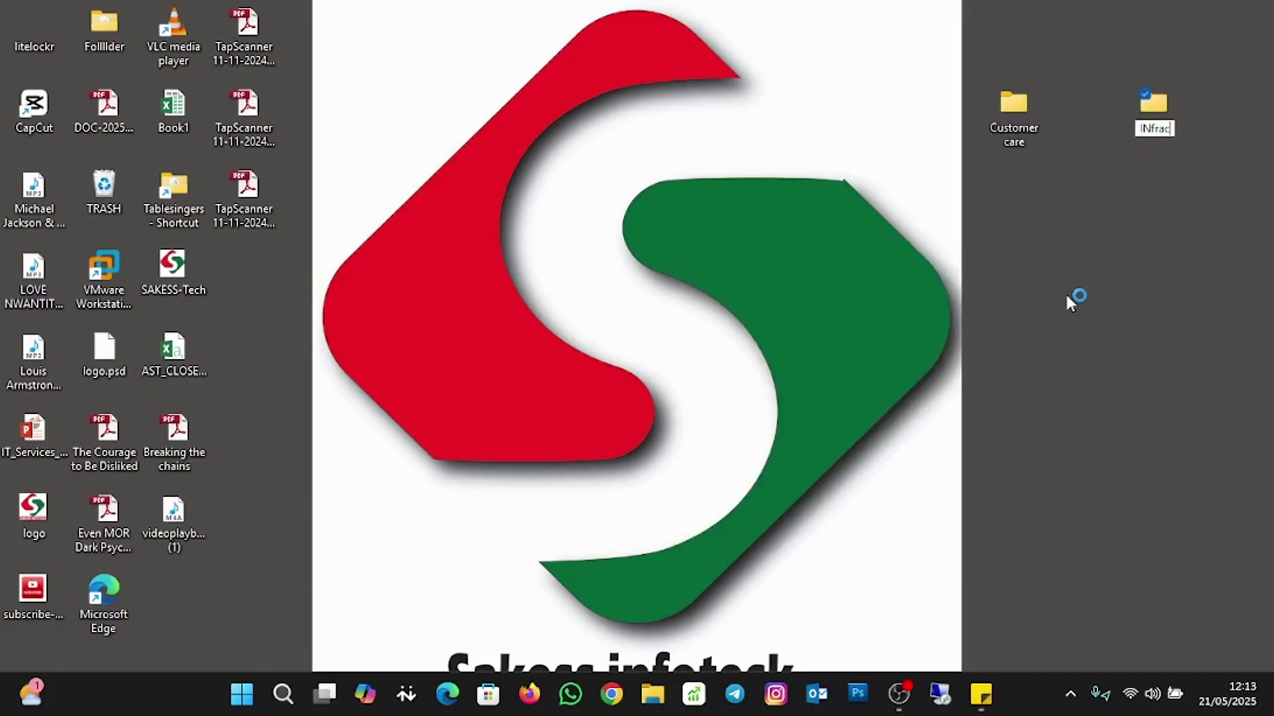
{"action": "key", "text": "BackSpace"}
{"action": "key", "text": "BackSpace"}
{"action": "key", "text": "BackSpace"}
{"action": "key", "text": "BackSpace"}
{"action": "type", "text": "SAle"}
{"action": "key", "text": "BackSpace"}
{"action": "key", "text": "BackSpace"}
{"action": "key", "text": "BackSpace"}
{"action": "type", "text": "ales"}
{"action": "key", "text": "Return"}
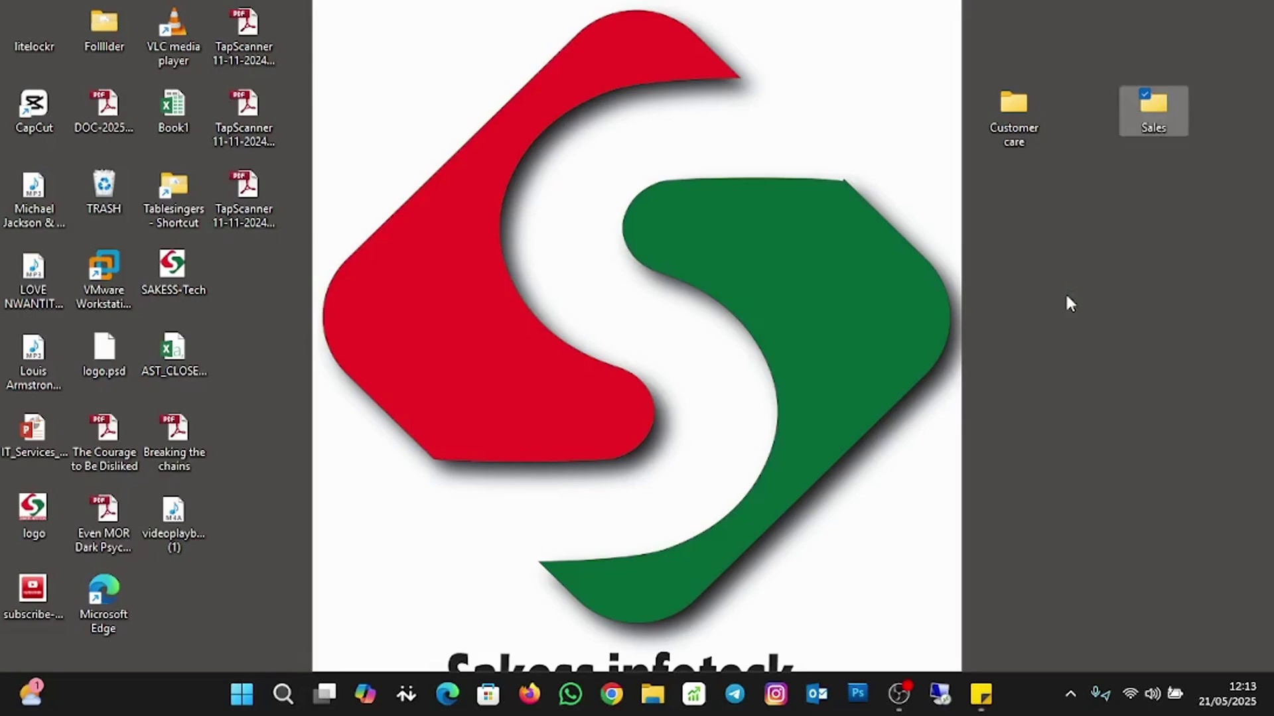
- Create two more desktop folders named 'Marketing' and 'IT'
{"action": "right_click", "coordinate": [1041, 220]}
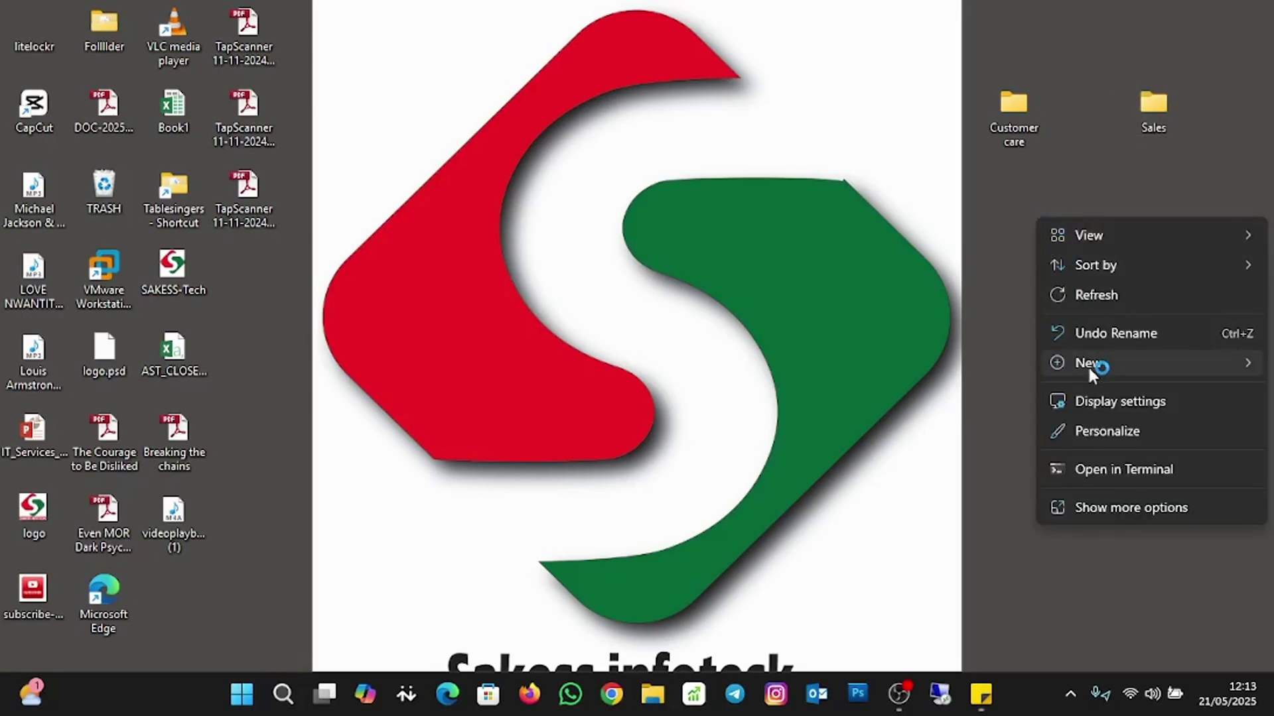
{"action": "mouse_move", "coordinate": [1088, 365]}
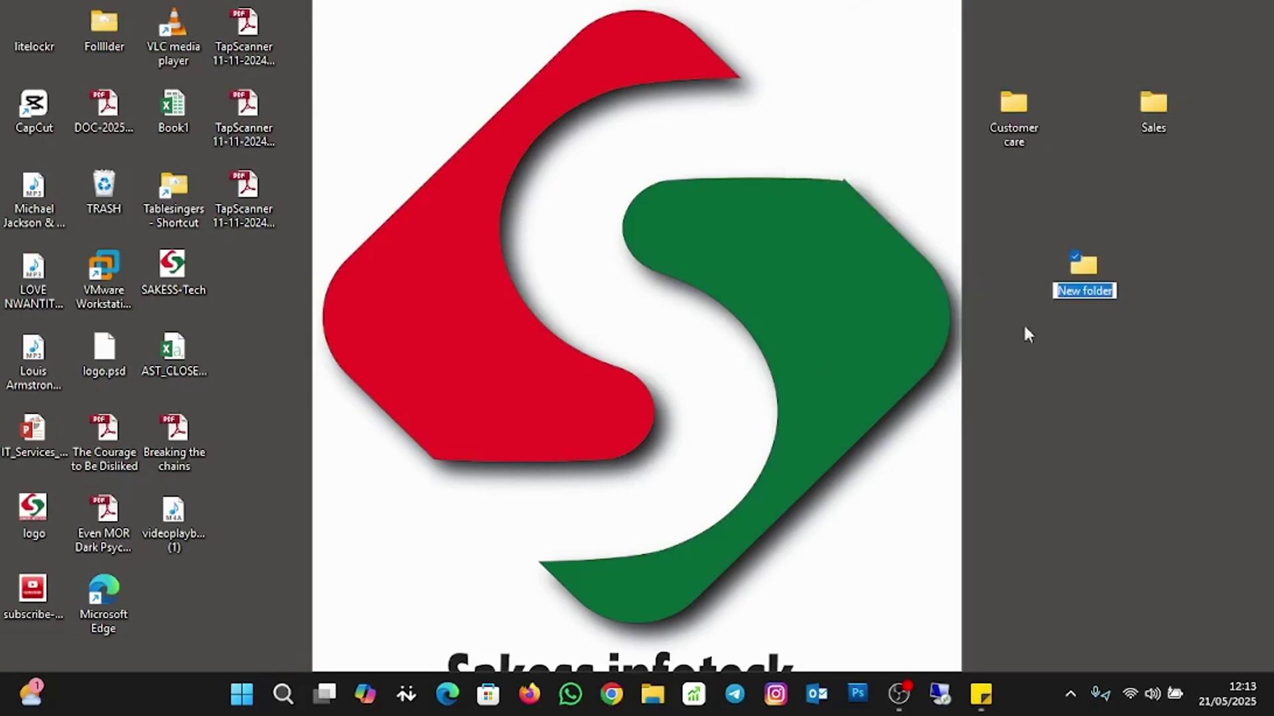
{"action": "type", "text": "Marketing"}
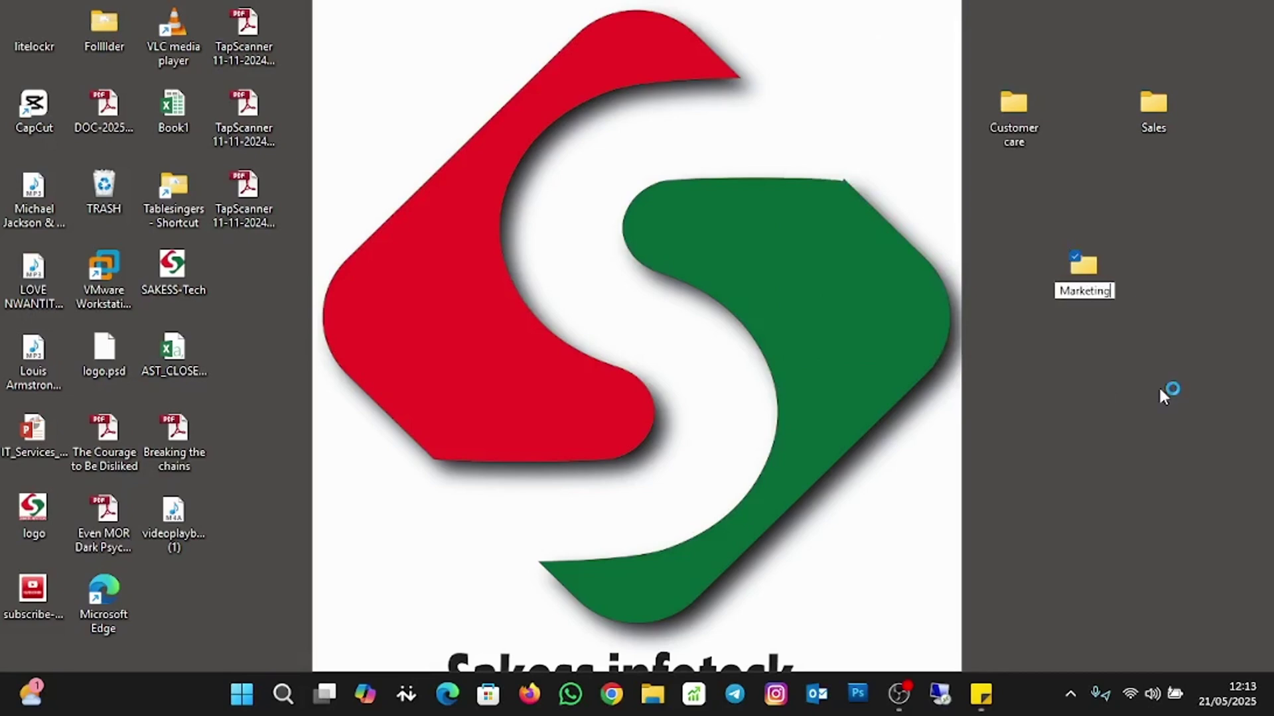
{"action": "key", "text": "Return"}
{"action": "right_click", "coordinate": [1197, 225]}
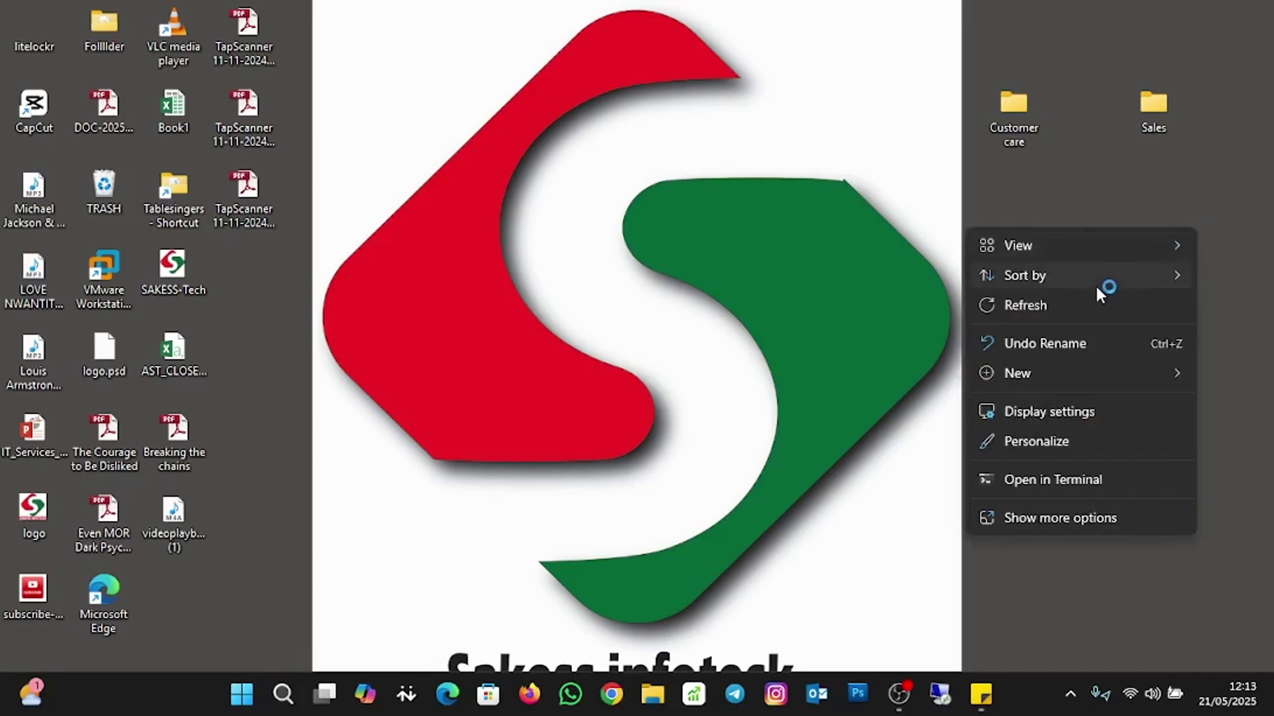
{"action": "mouse_move", "coordinate": [1082, 368]}
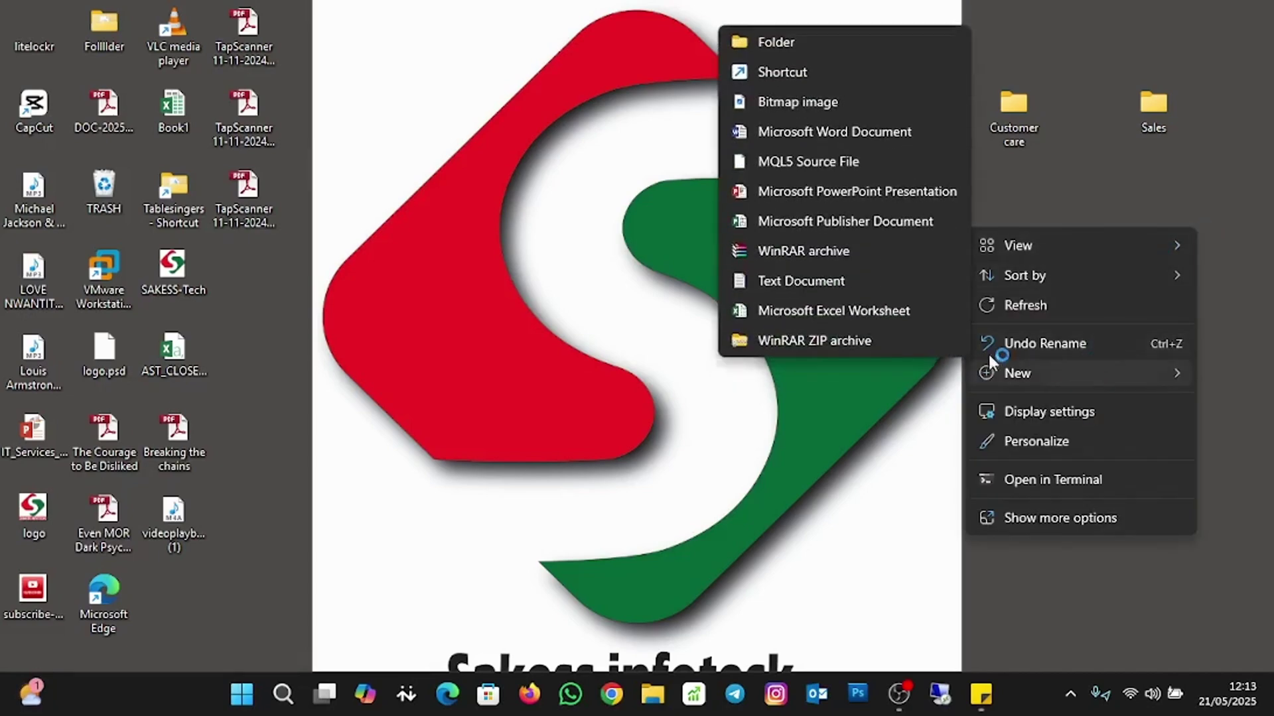
{"action": "left_click", "coordinate": [778, 42]}
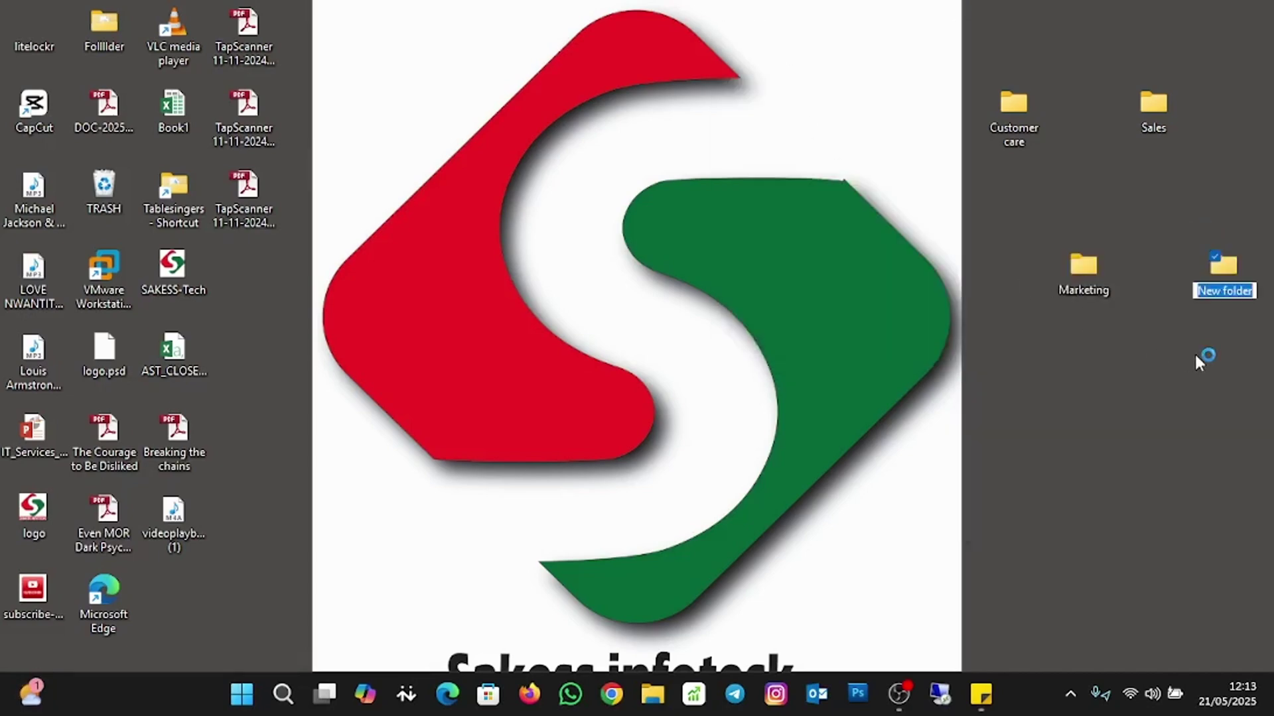
{"action": "type", "text": "IT"}
{"action": "key", "text": "Return"}
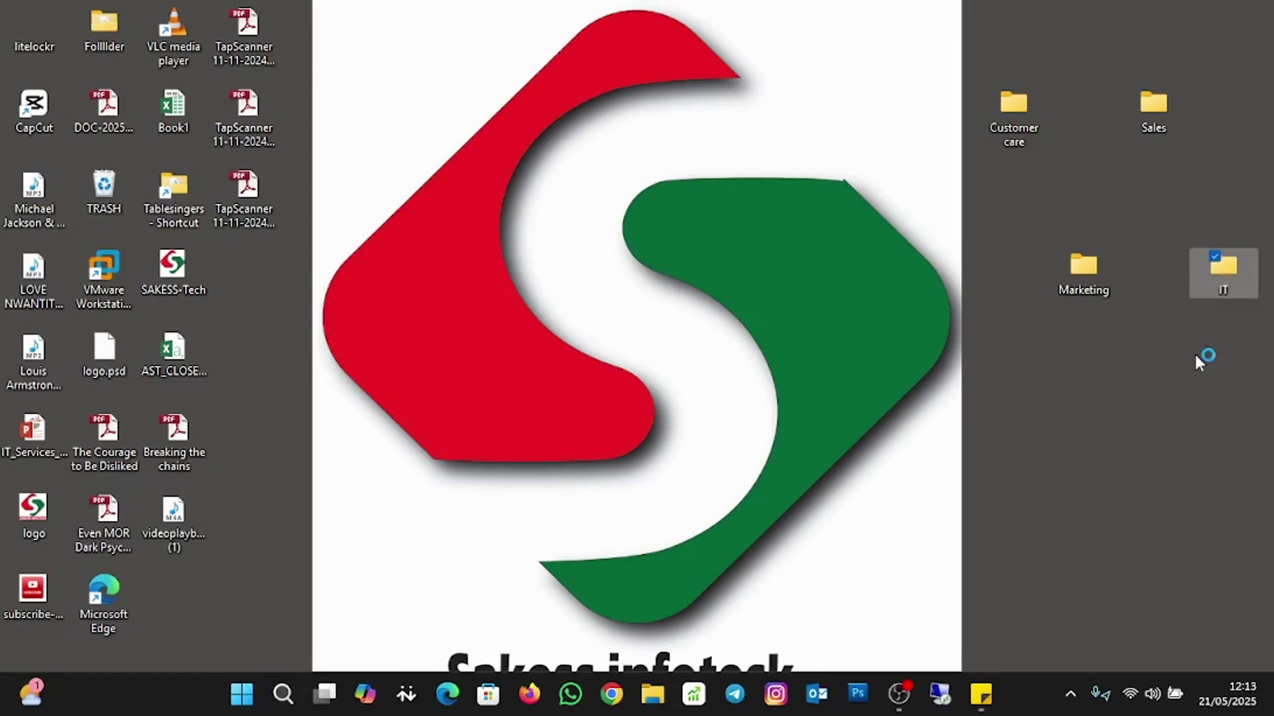
- Drag Marketing and IT into a second row below Customer care and Sales
{"action": "left_click_drag", "start_coordinate": [1097, 280], "coordinate": [995, 280]}
{"action": "left_click_drag", "start_coordinate": [1232, 273], "coordinate": [1180, 272]}
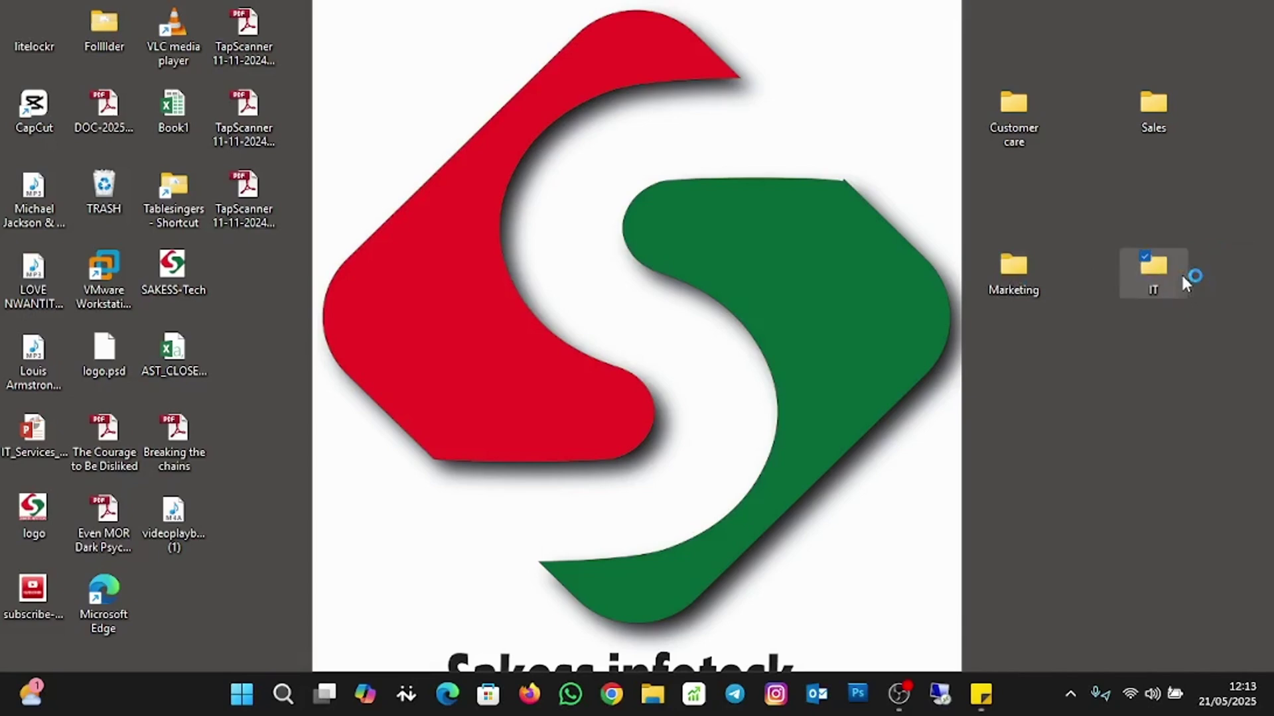
{"action": "left_click", "coordinate": [1206, 176]}
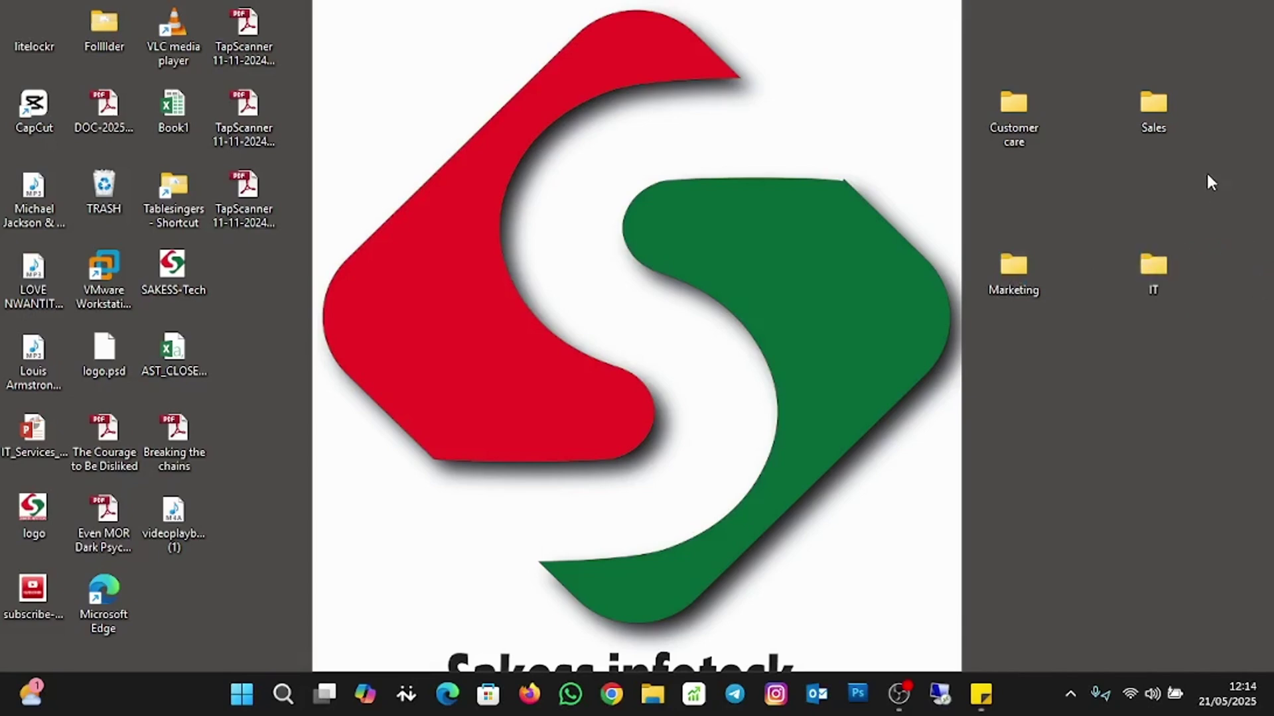
- Open the Customer care folder's Properties on the Customize tab
{"action": "right_click", "coordinate": [1024, 133]}
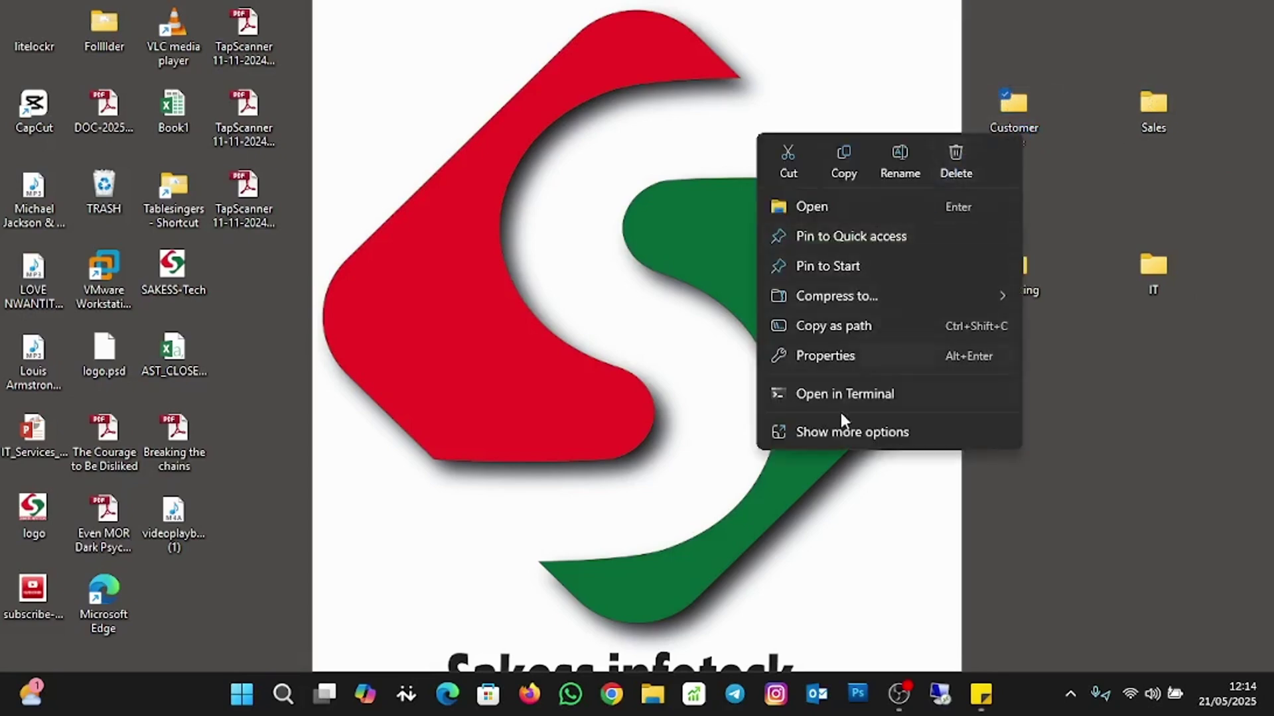
{"action": "left_click", "coordinate": [838, 435]}
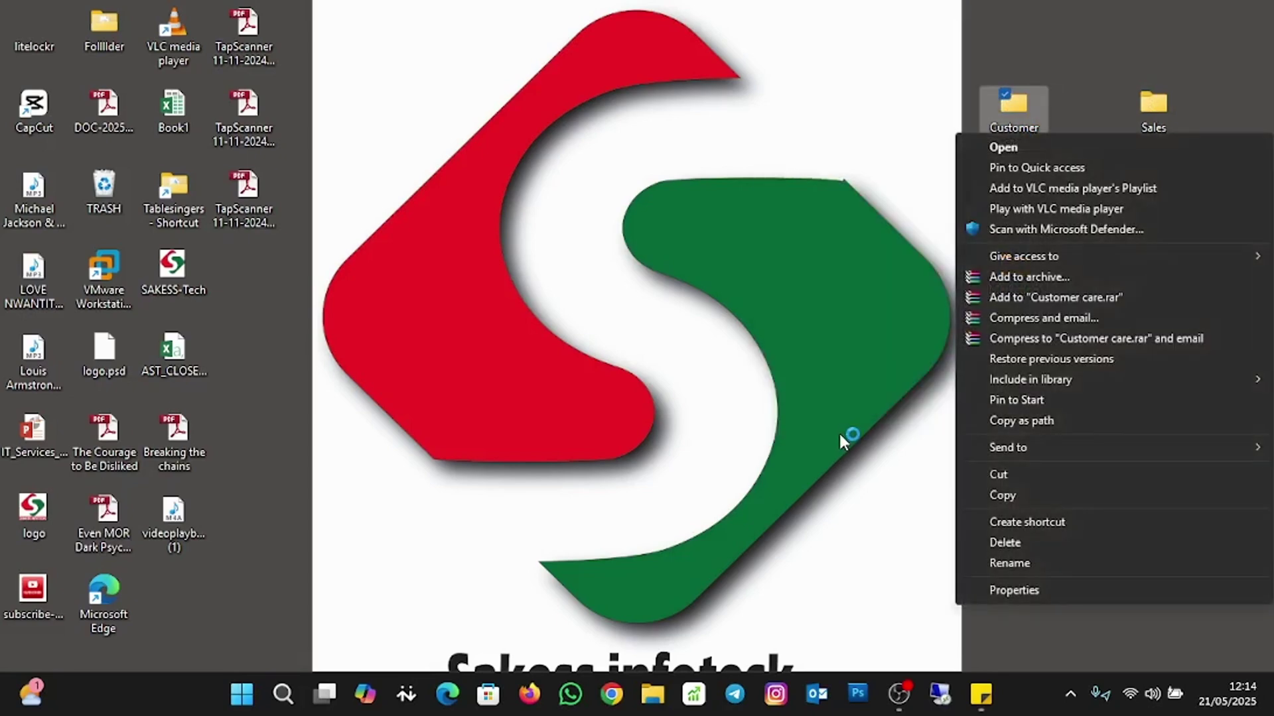
{"action": "left_click", "coordinate": [1046, 590]}
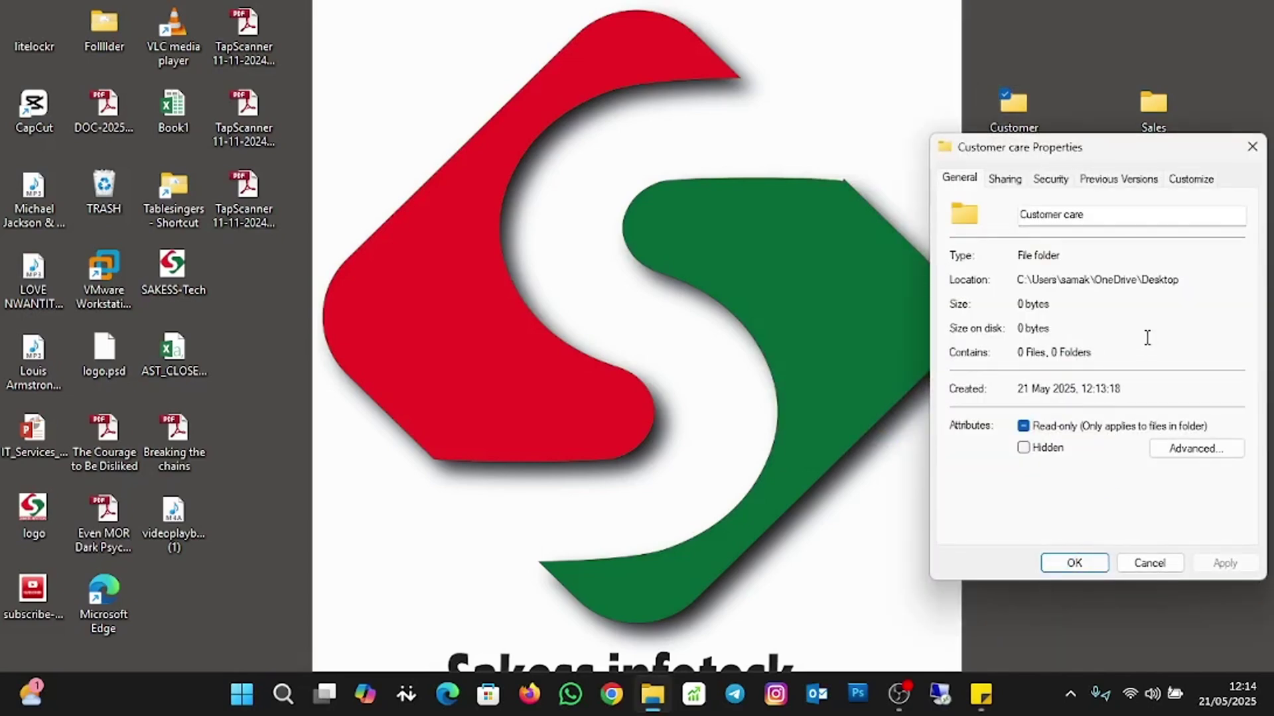
{"action": "left_click", "coordinate": [1192, 179]}
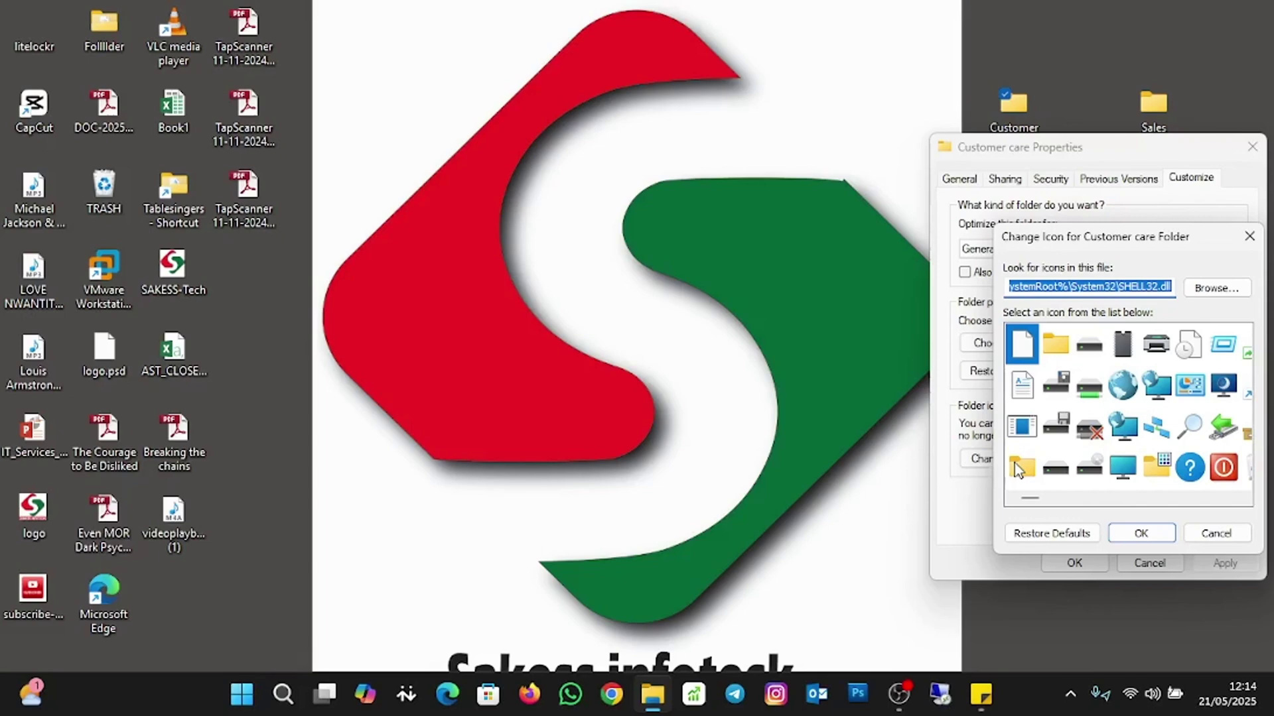
- Apply the downloaded green folder .ico as its icon and drag the folder further left
{"action": "left_click", "coordinate": [1222, 289]}
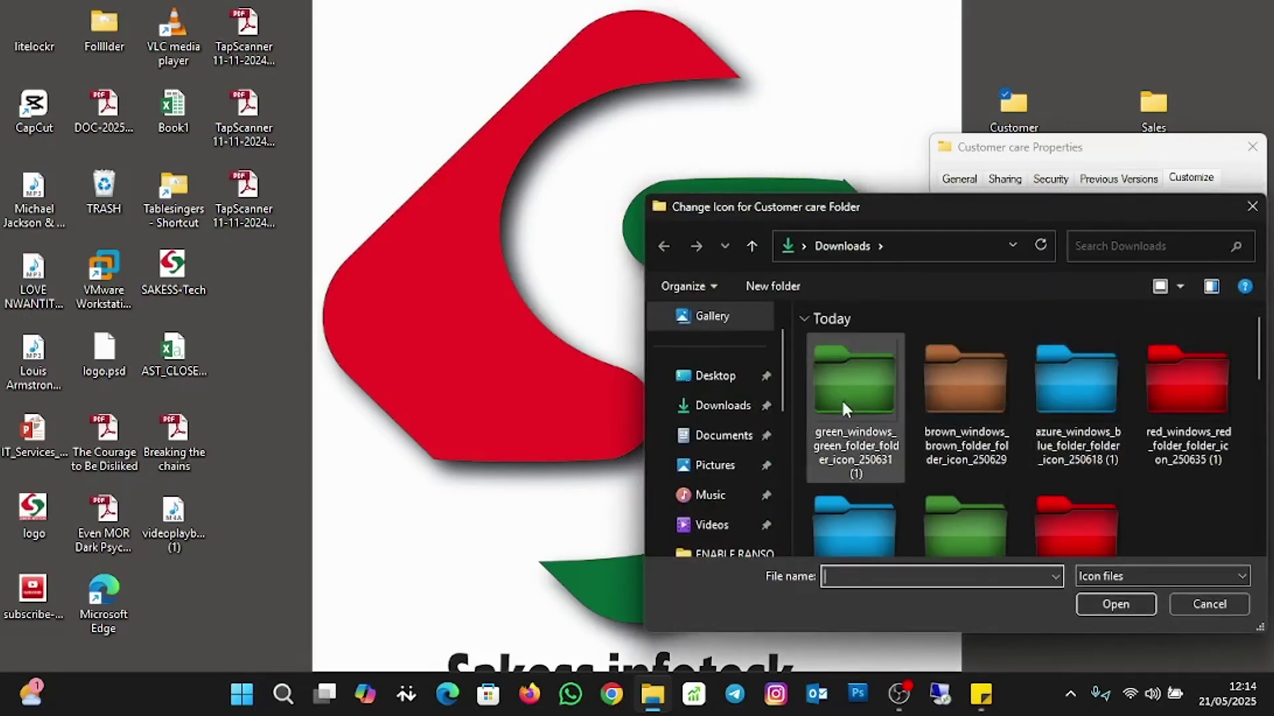
{"action": "left_click", "coordinate": [841, 399]}
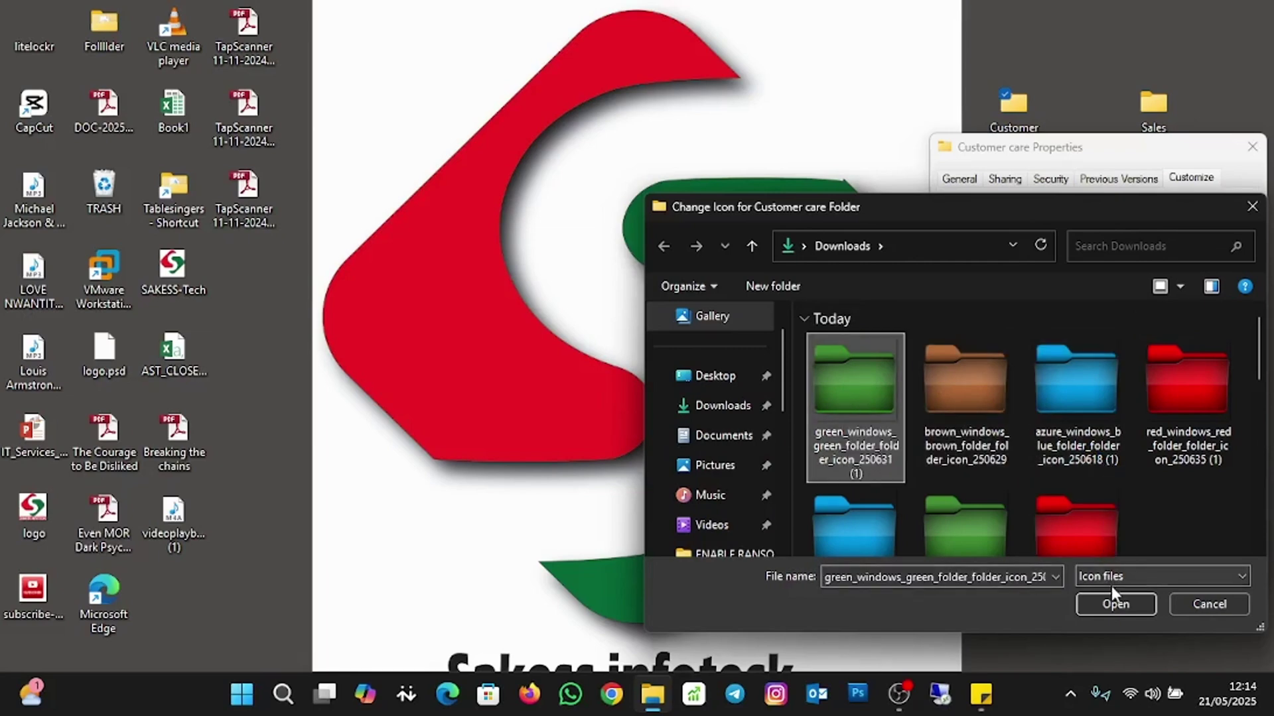
{"action": "left_click", "coordinate": [1116, 605]}
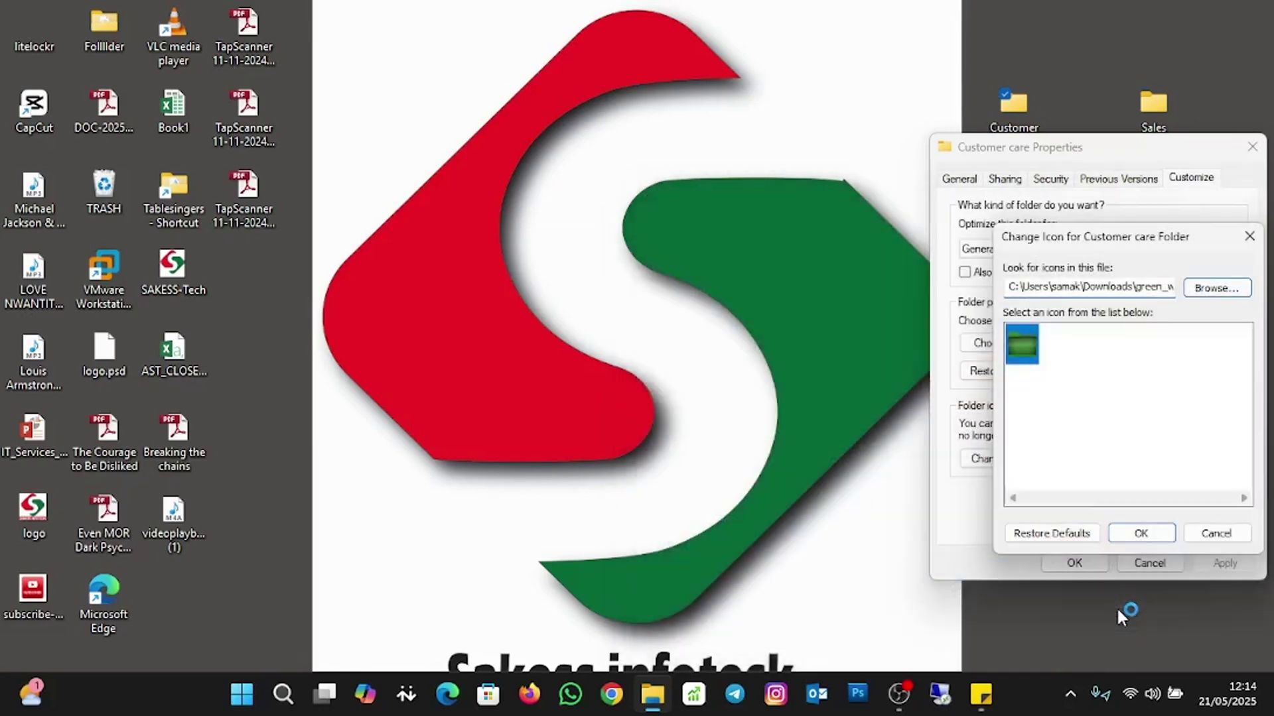
{"action": "left_click", "coordinate": [1148, 533]}
{"action": "left_click", "coordinate": [1225, 568]}
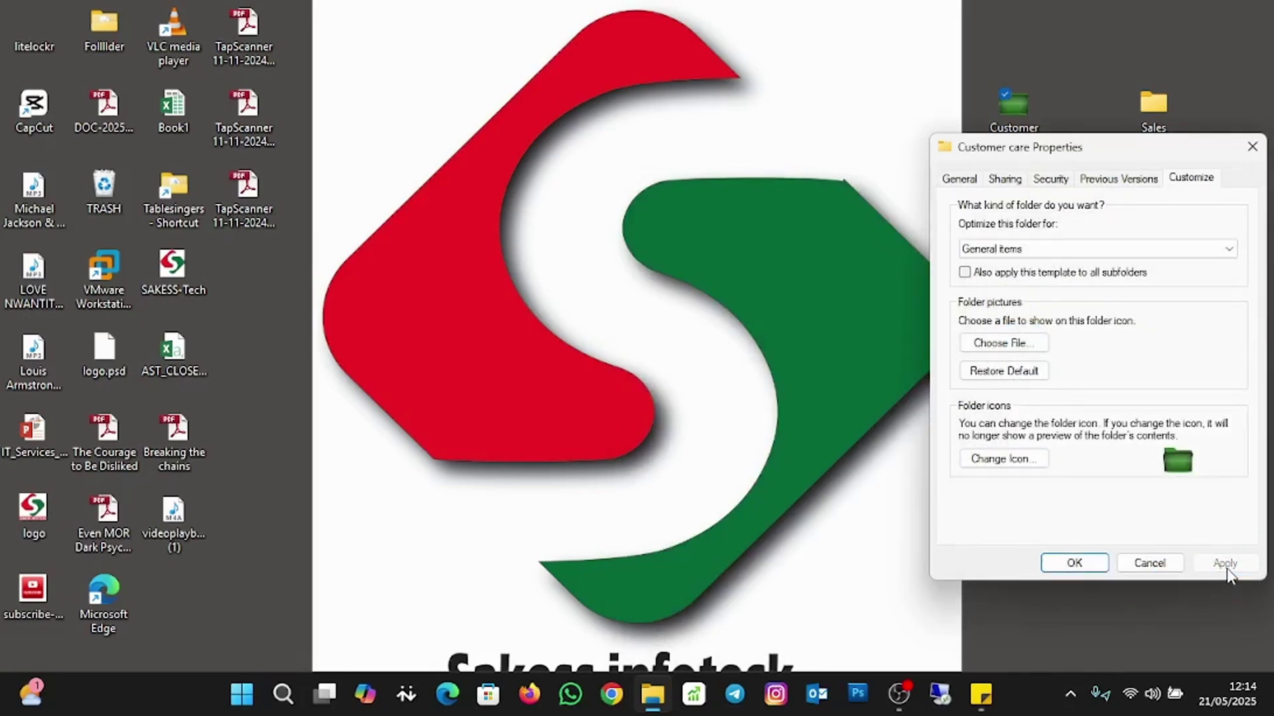
{"action": "left_click", "coordinate": [1098, 562]}
{"action": "left_click_drag", "start_coordinate": [1001, 142], "coordinate": [876, 119]}
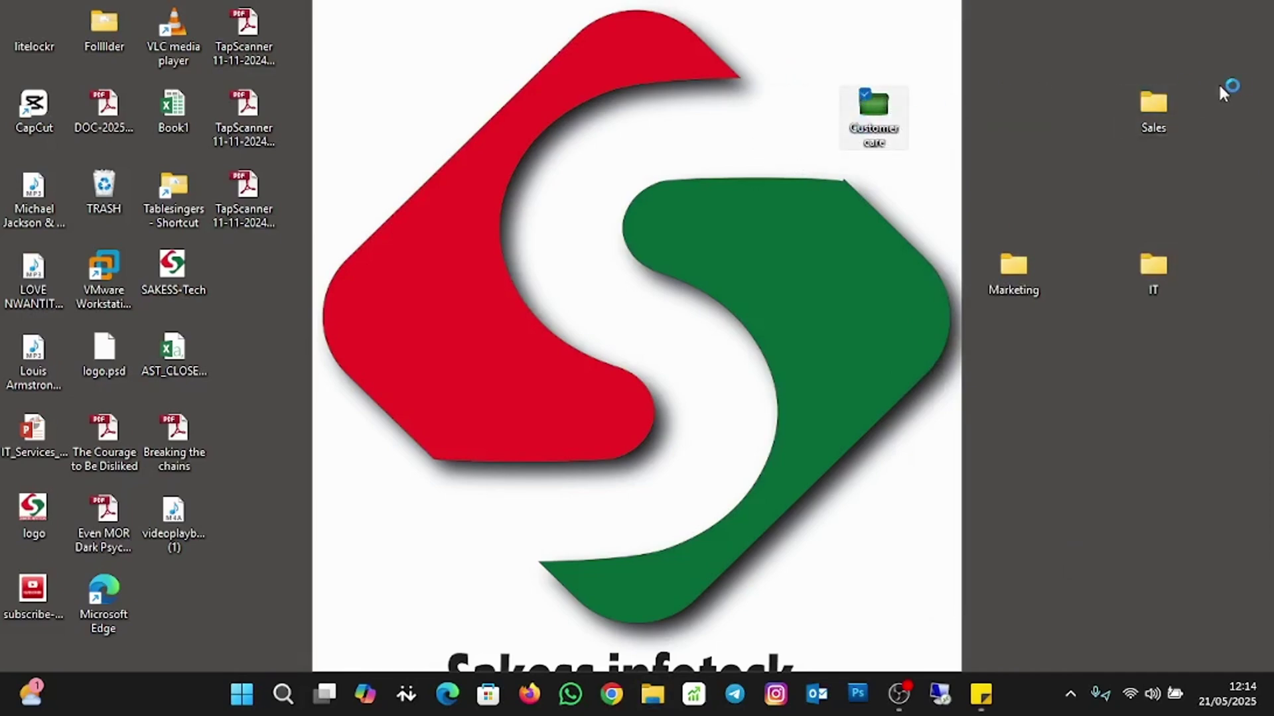
- Open the Sales folder's Properties on the Customize tab
{"action": "right_click", "coordinate": [1158, 114]}
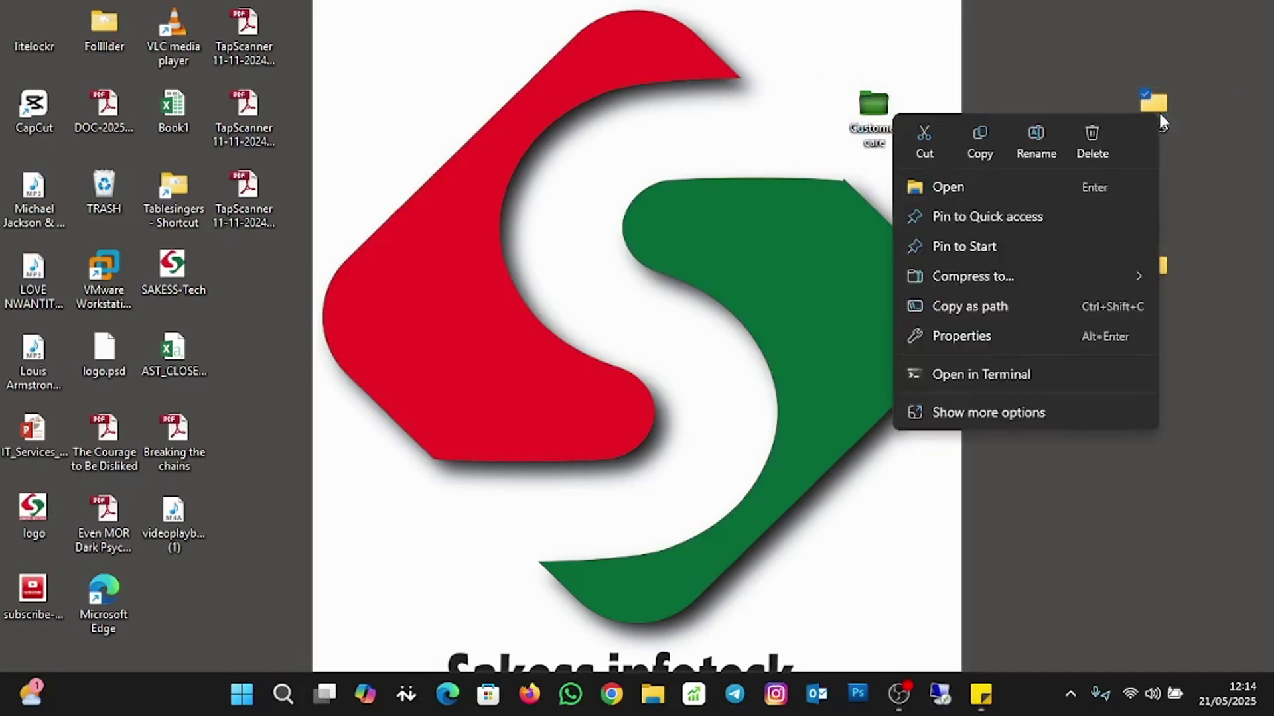
{"action": "left_click", "coordinate": [981, 412]}
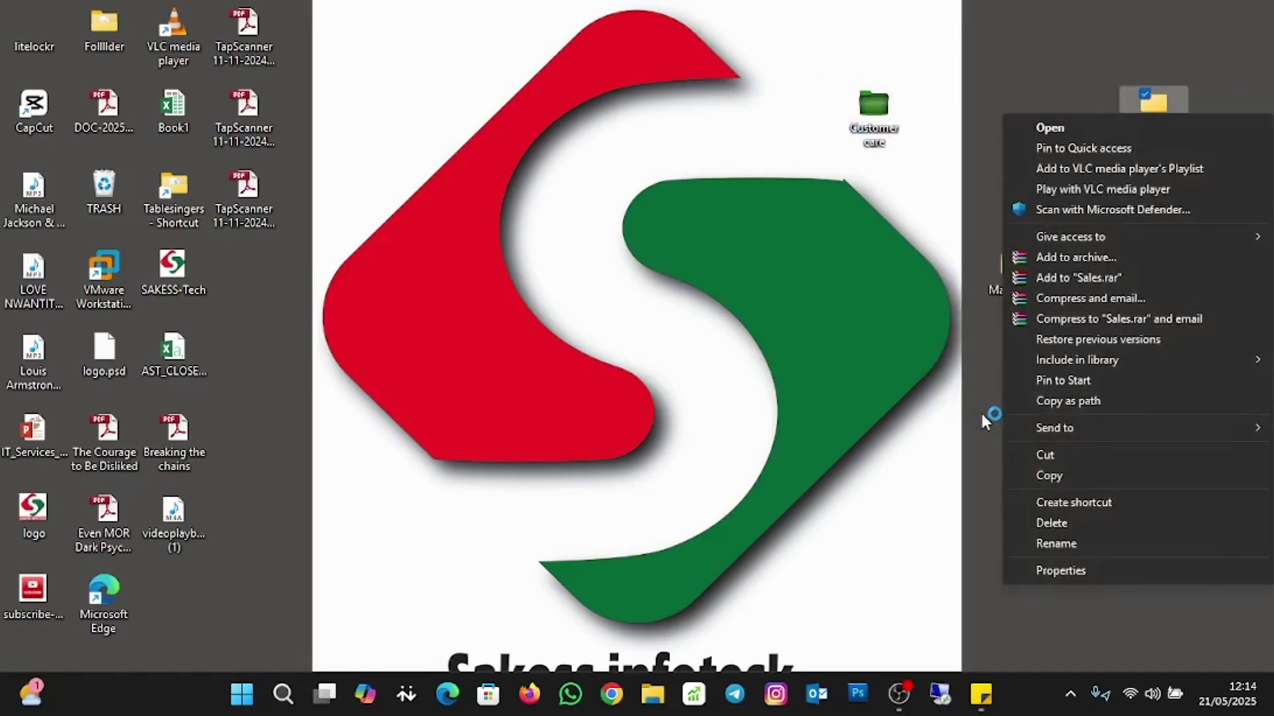
{"action": "left_click", "coordinate": [1088, 568]}
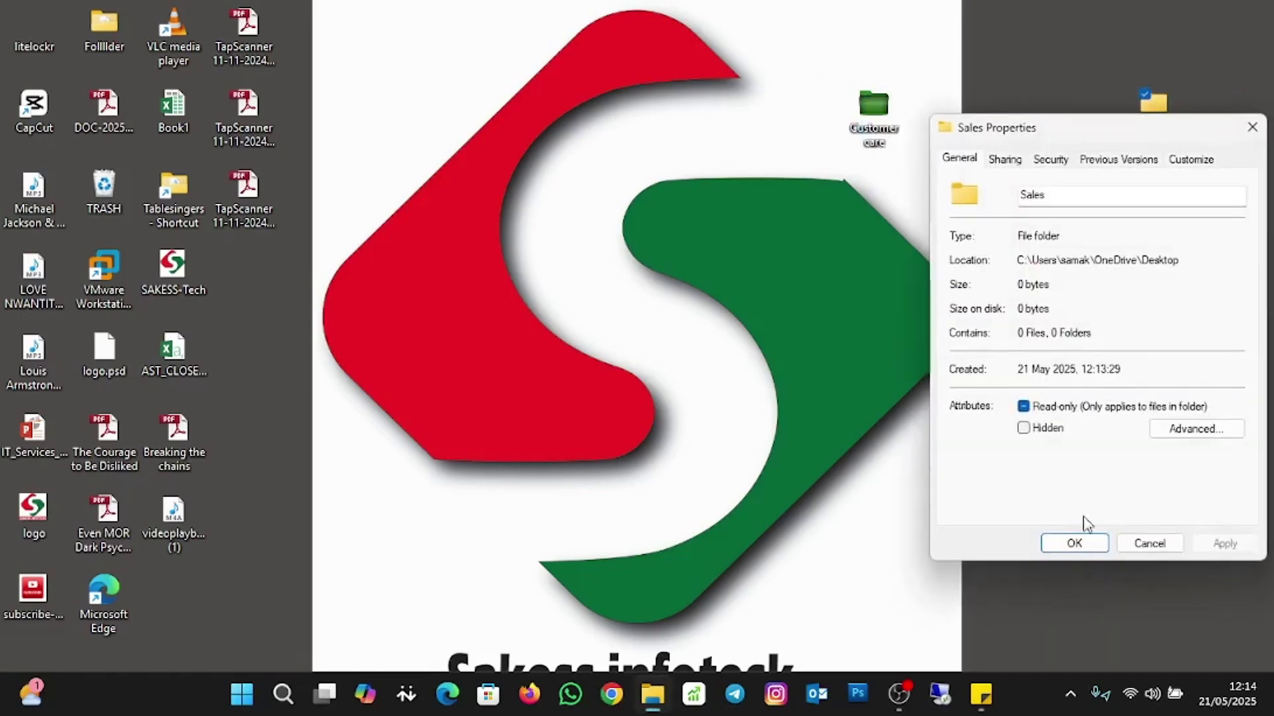
{"action": "left_click", "coordinate": [1190, 159]}
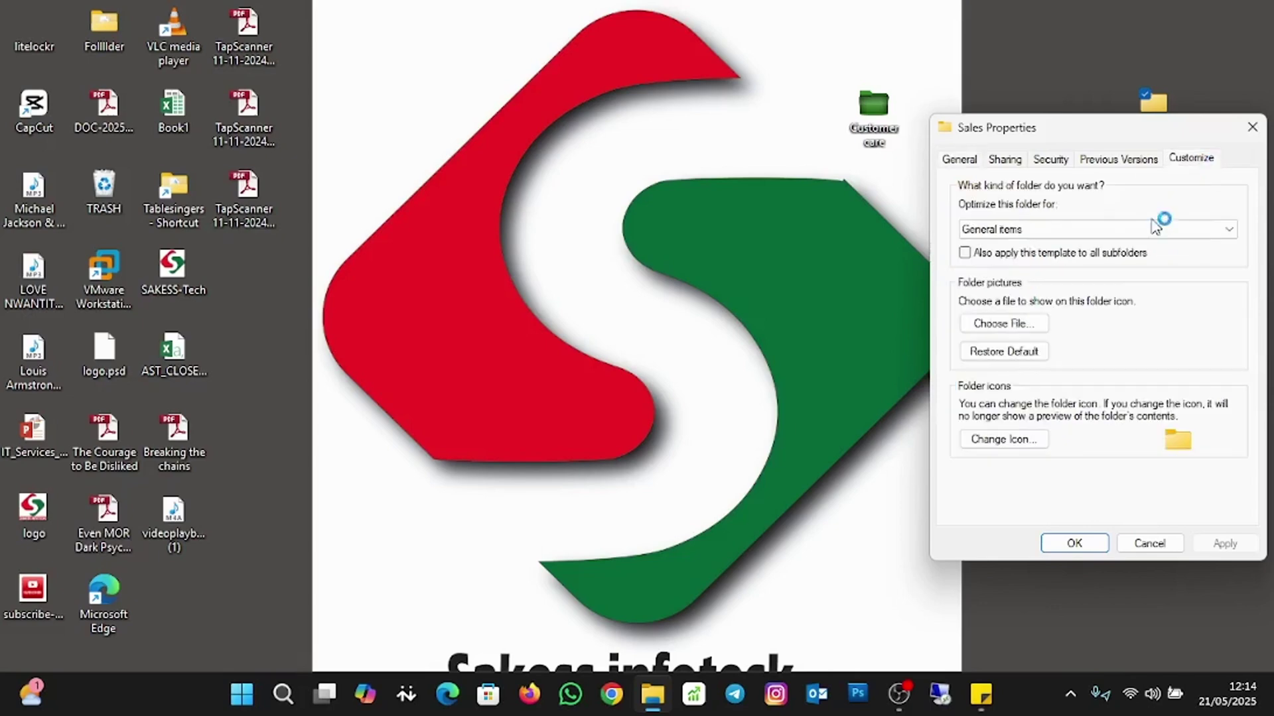
- Set the brown folder .ico as the Sales icon and drag it beside Customer care
{"action": "left_click", "coordinate": [997, 443]}
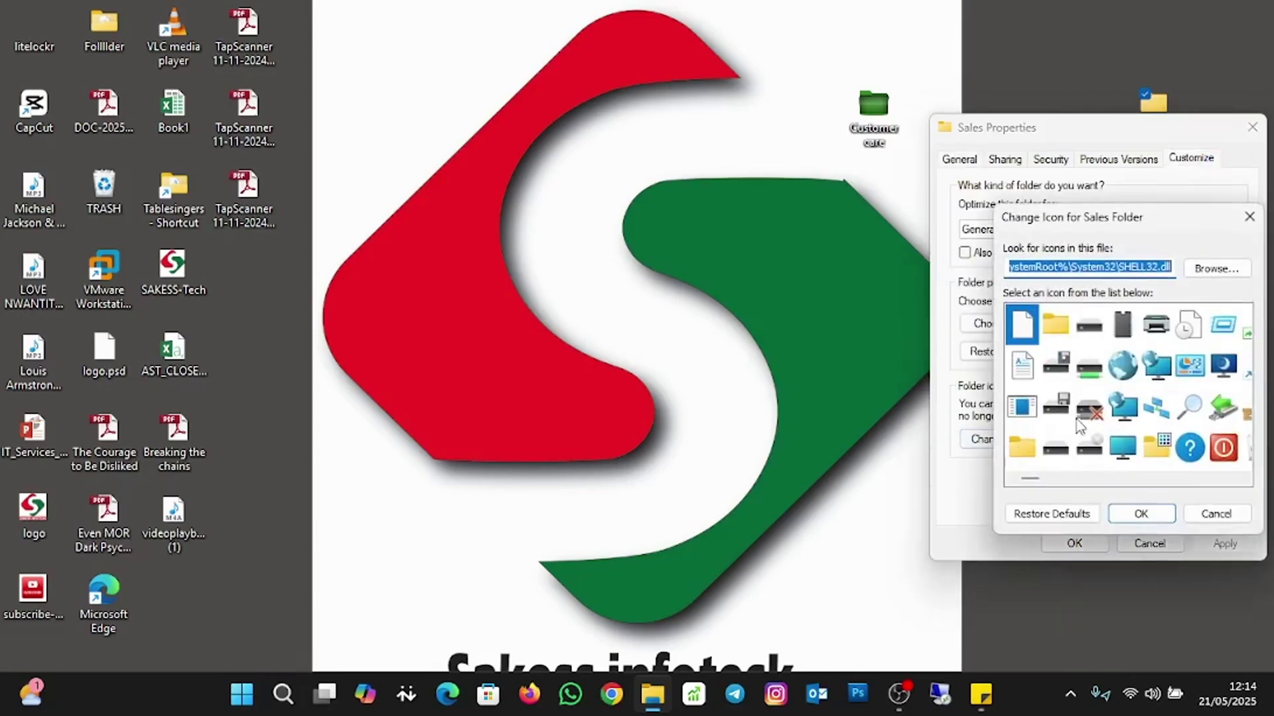
{"action": "left_click", "coordinate": [1208, 271]}
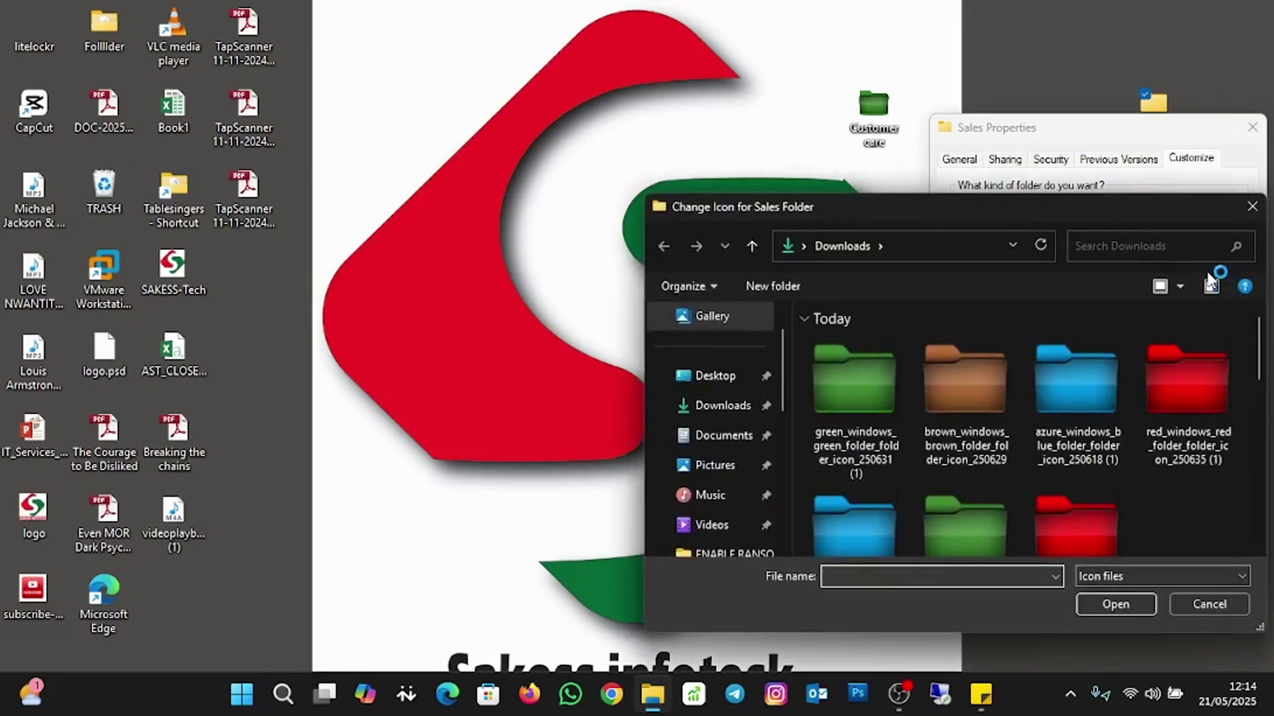
{"action": "left_click", "coordinate": [965, 406]}
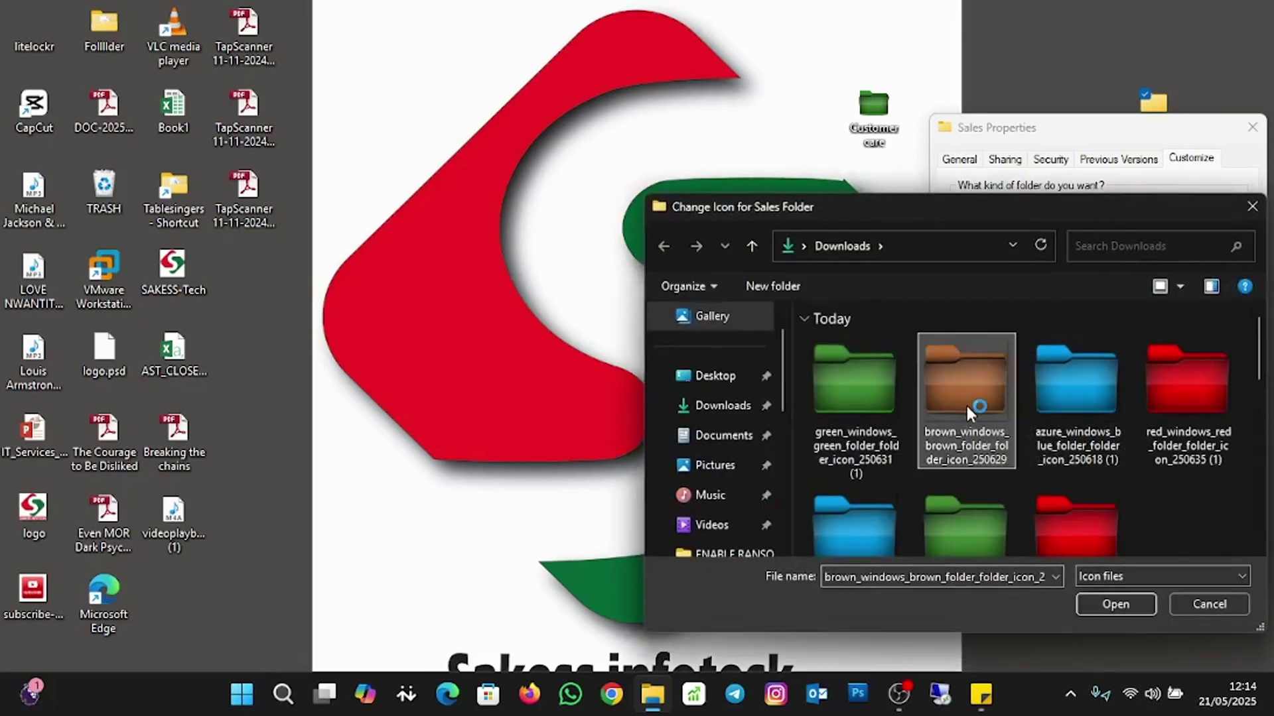
{"action": "left_click", "coordinate": [1117, 605]}
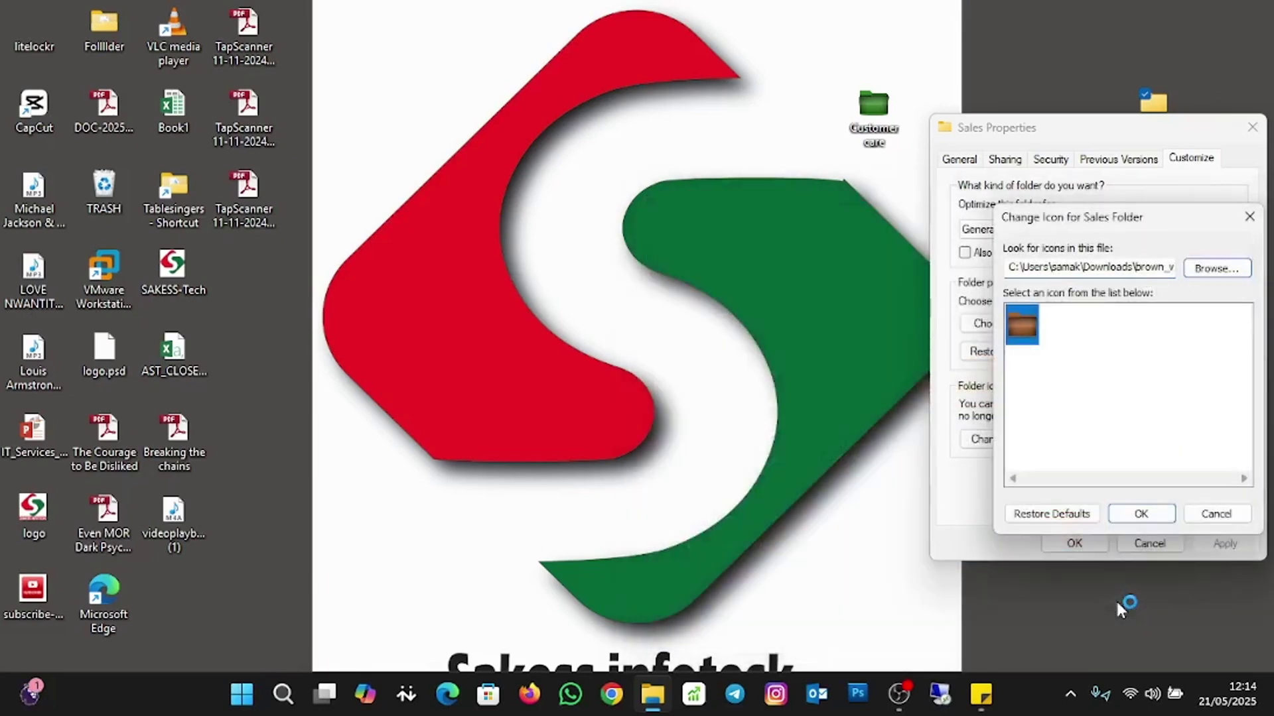
{"action": "left_click", "coordinate": [1138, 513]}
{"action": "left_click", "coordinate": [1224, 543]}
{"action": "left_click", "coordinate": [1100, 546]}
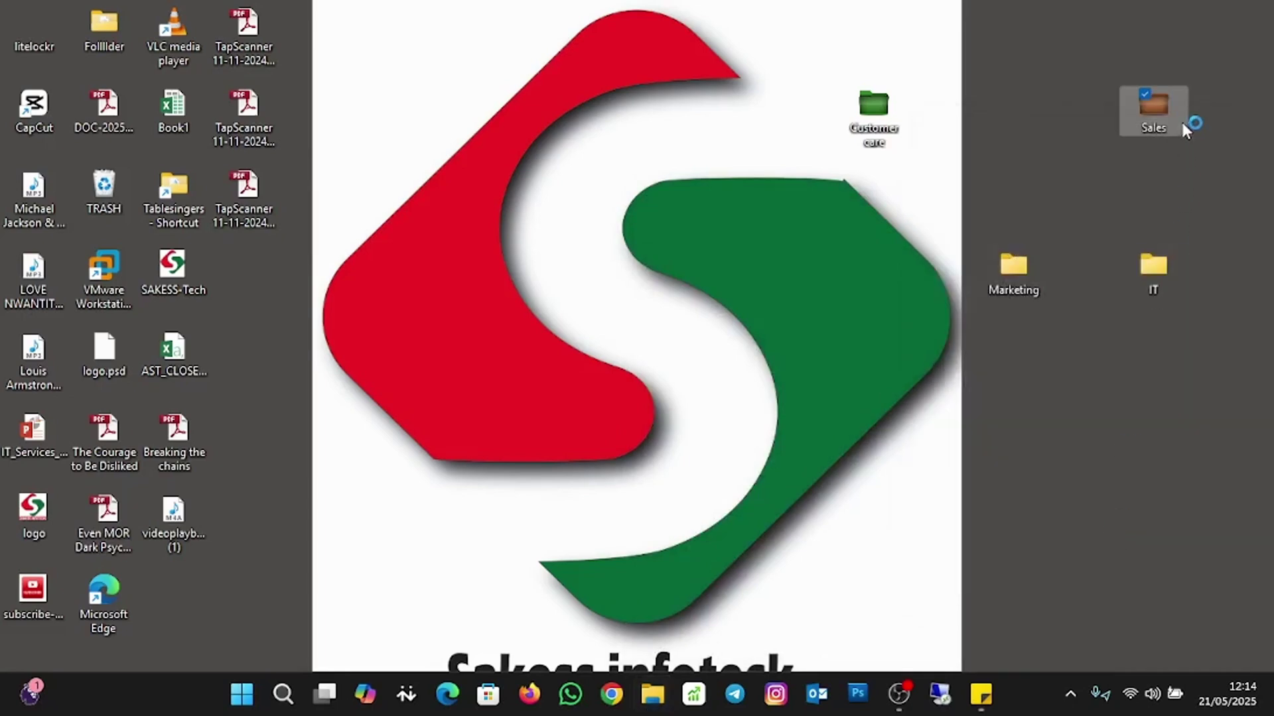
{"action": "left_click_drag", "start_coordinate": [1154, 111], "coordinate": [817, 118]}
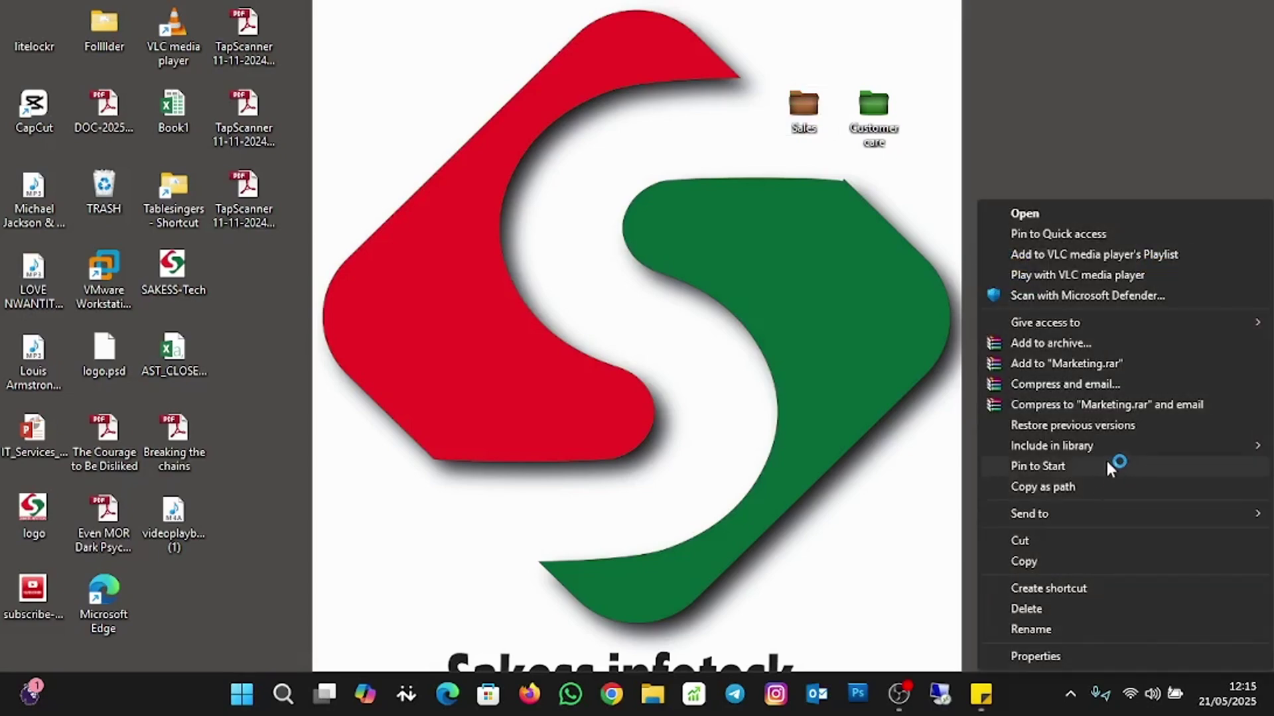
- Open Marketing's Properties and start changing its icon from the Customize tab
{"action": "left_click", "coordinate": [1065, 654]}
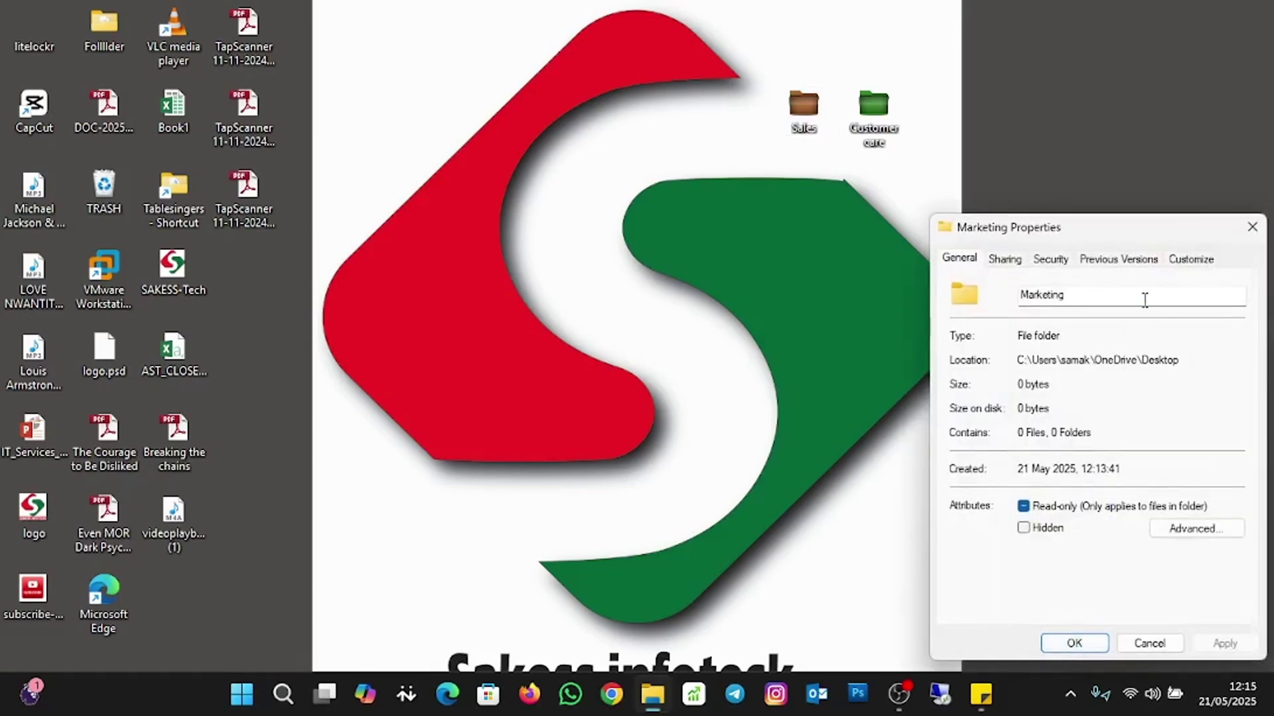
{"action": "left_click", "coordinate": [1191, 260]}
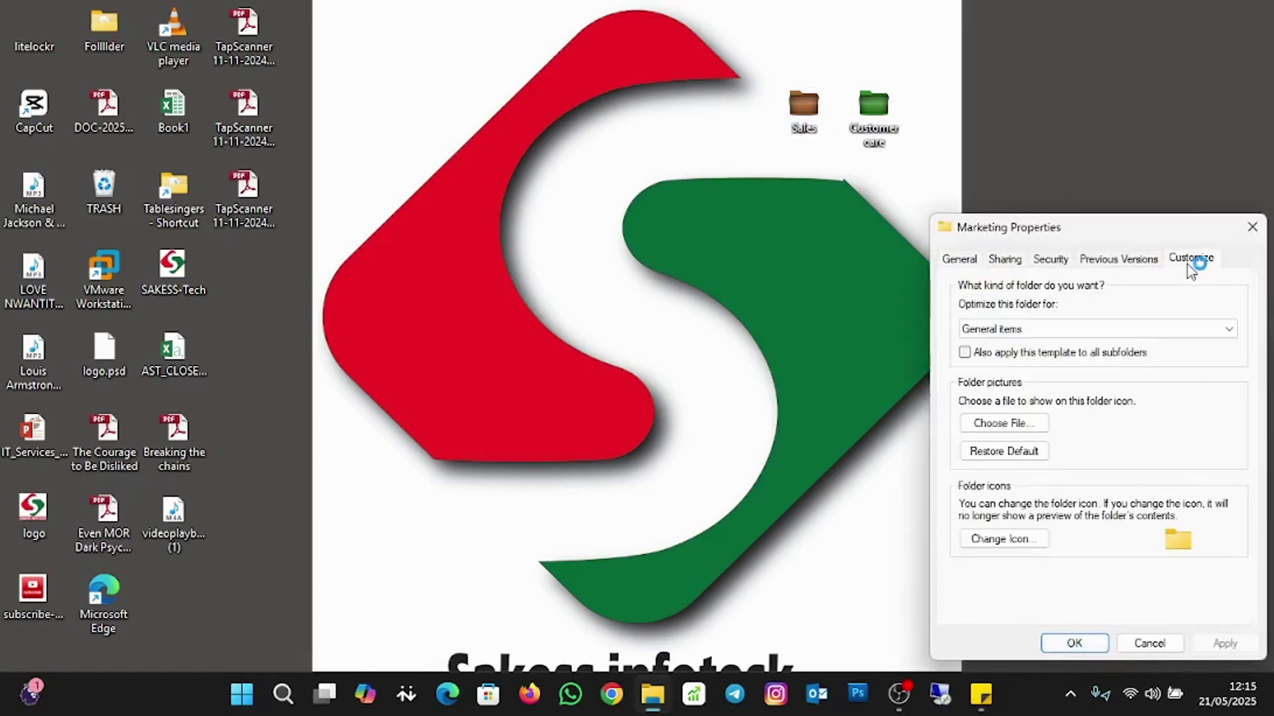
{"action": "left_click", "coordinate": [1013, 542]}
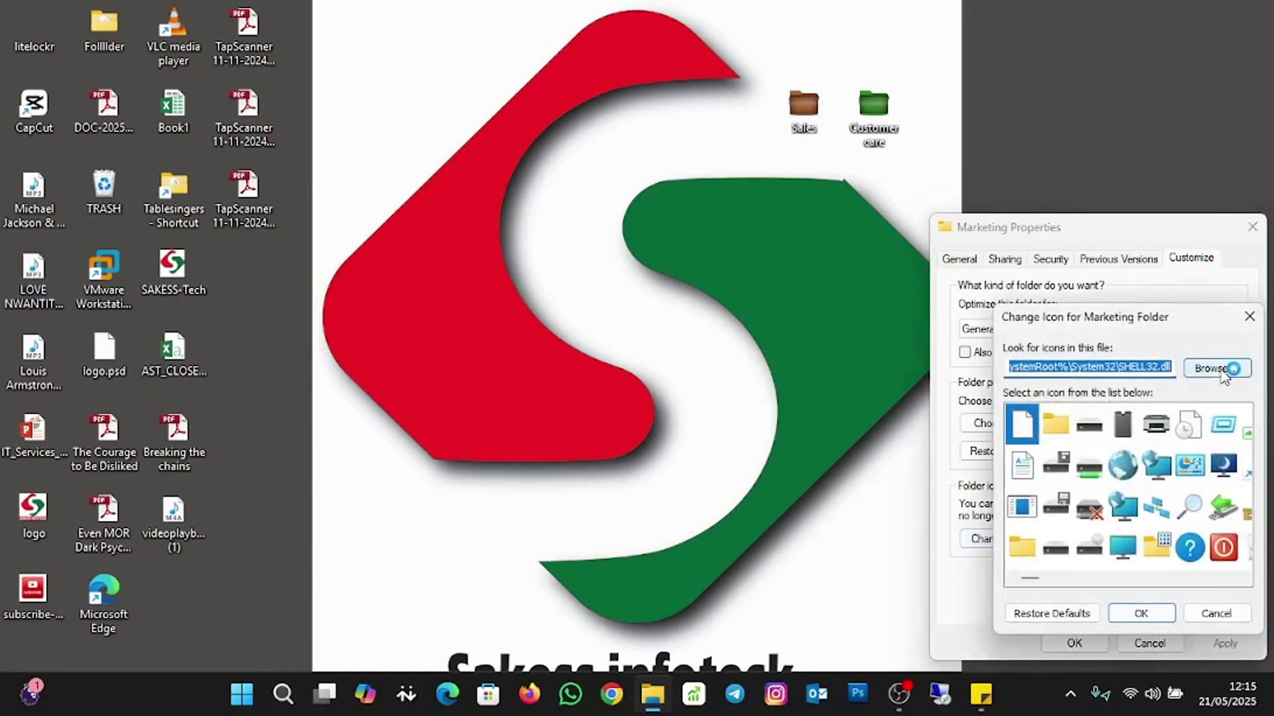
- Apply the azure blue folder .ico to Marketing and drag it beside Sales
{"action": "left_click", "coordinate": [1218, 370]}
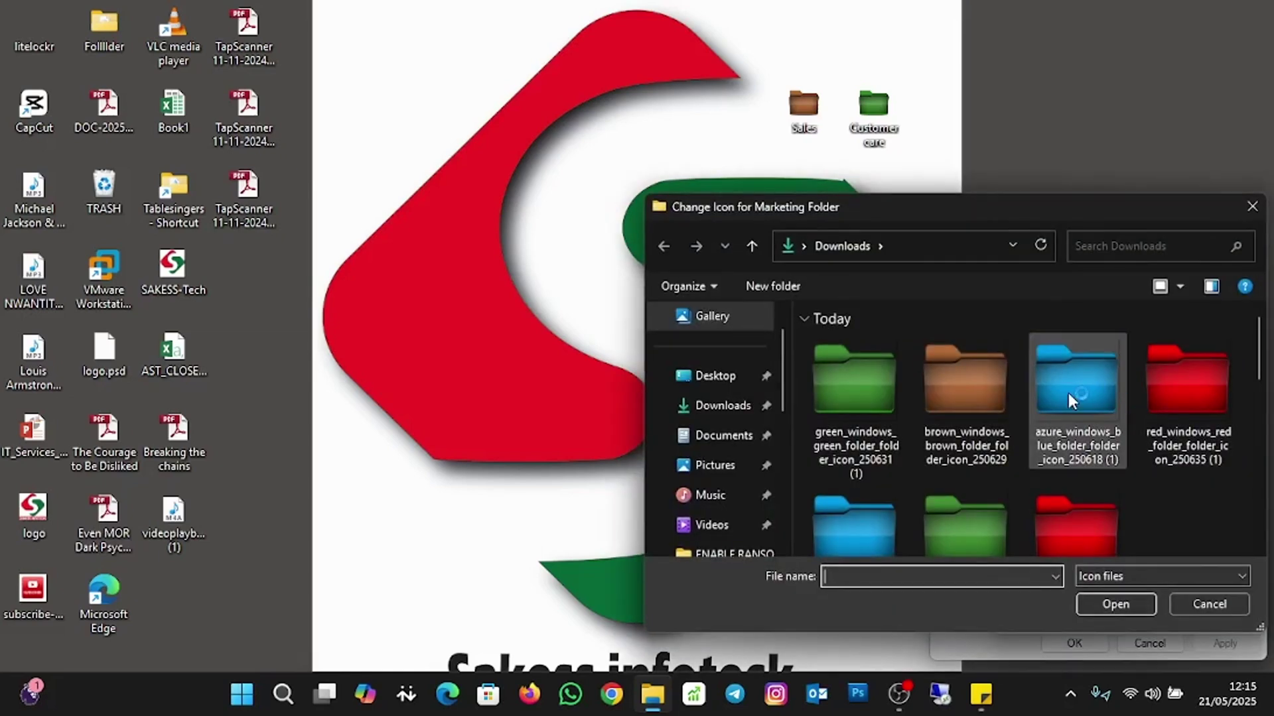
{"action": "left_click", "coordinate": [1095, 401]}
{"action": "left_click", "coordinate": [1098, 604]}
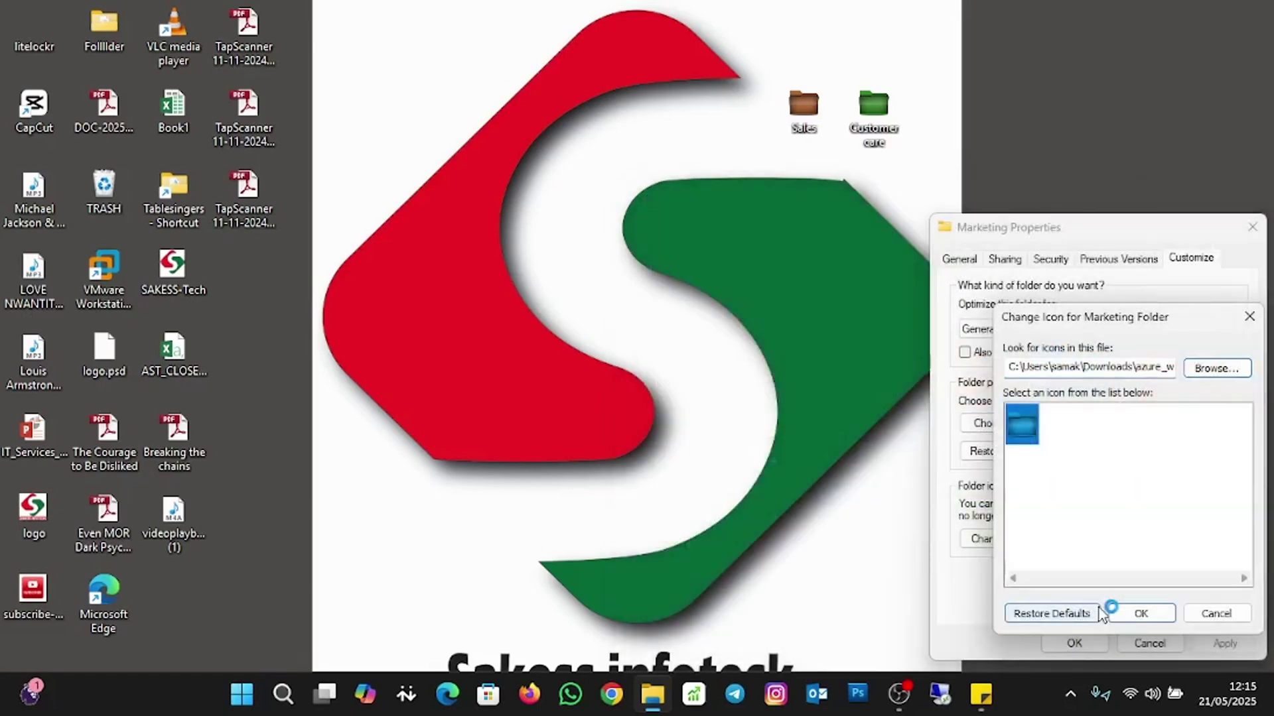
{"action": "left_click", "coordinate": [1137, 621]}
{"action": "left_click", "coordinate": [1249, 642]}
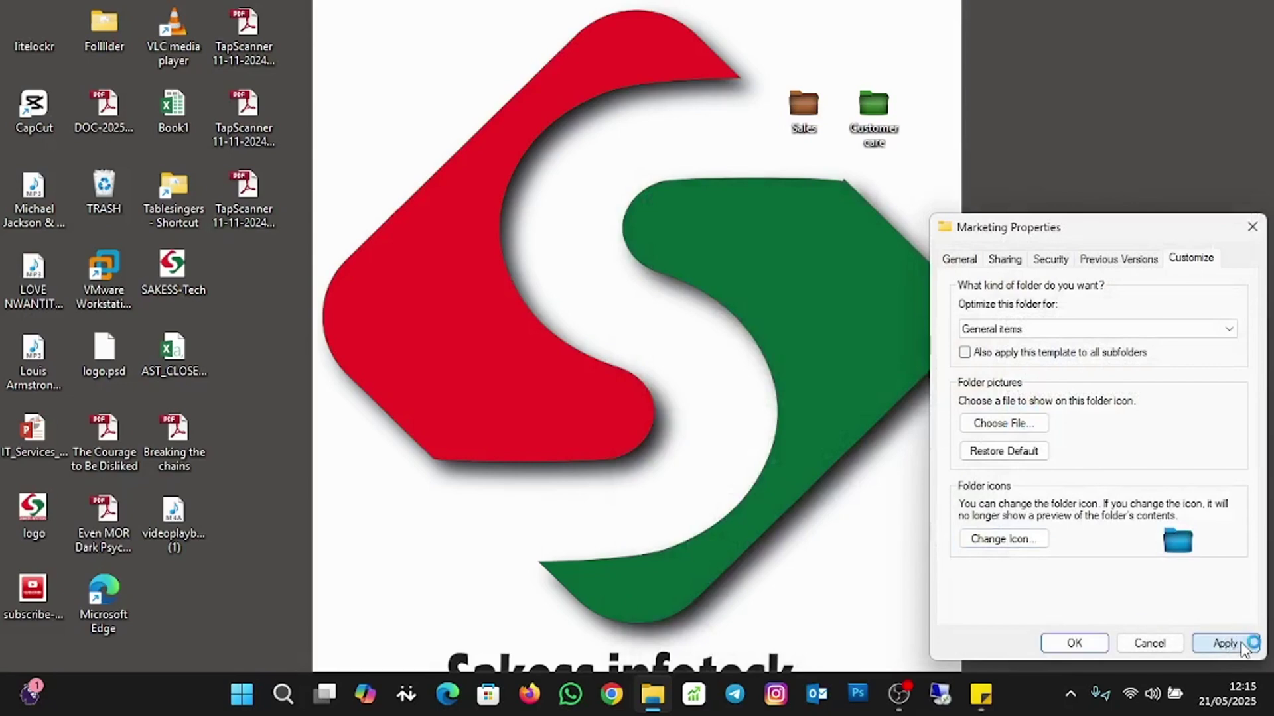
{"action": "left_click", "coordinate": [1088, 643]}
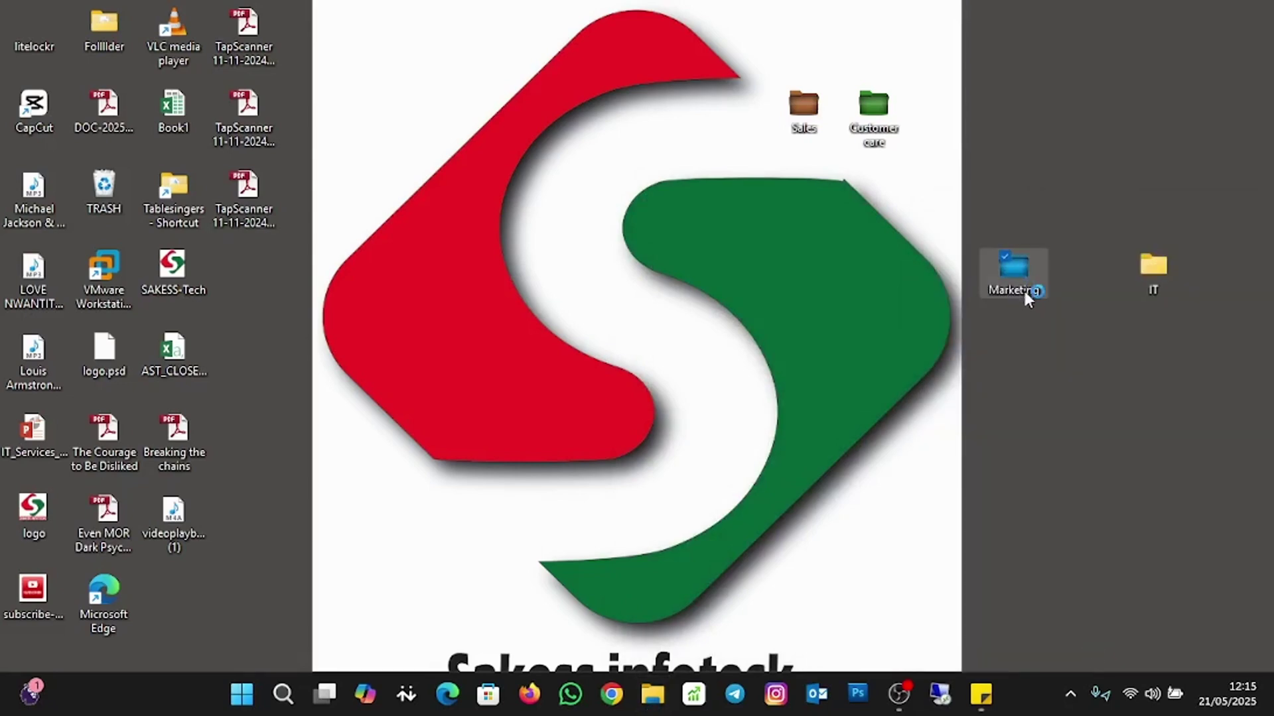
{"action": "left_click_drag", "start_coordinate": [837, 200], "coordinate": [740, 118]}
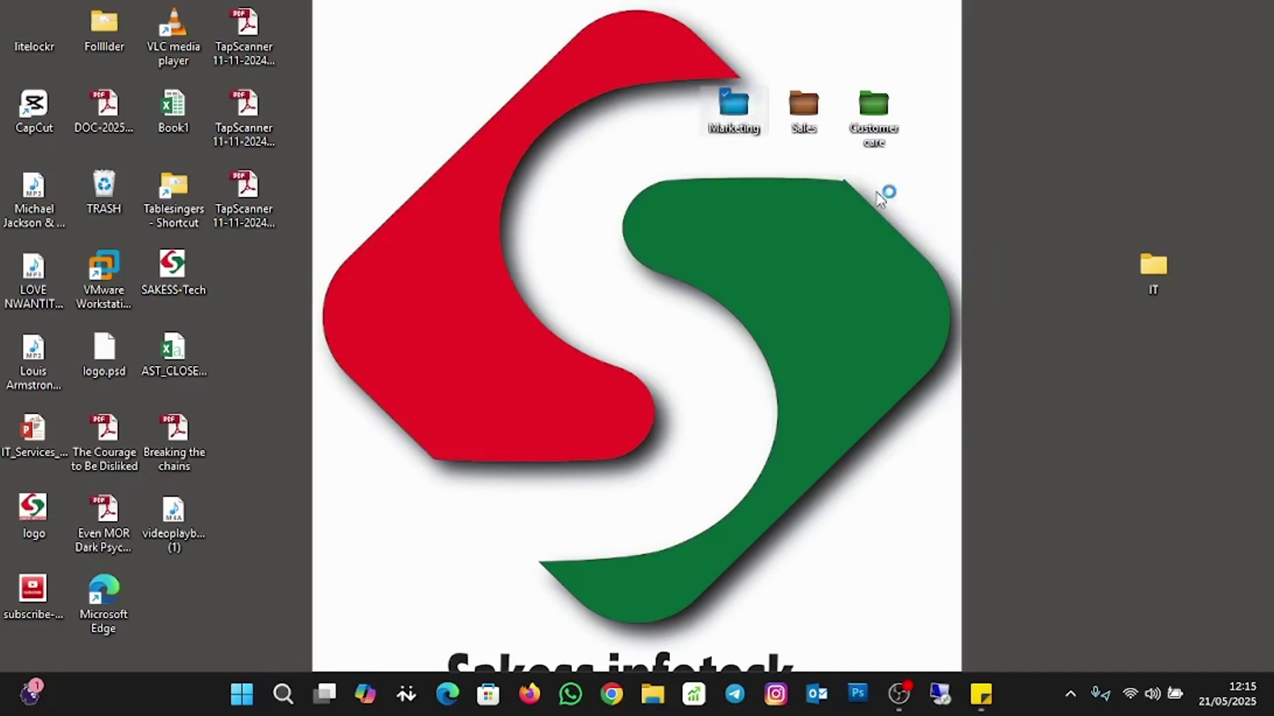
- Through the IT folder's Properties > Customize, choose the downloaded red Windows 11 folder .ico as its icon
{"action": "right_click", "coordinate": [1154, 277]}
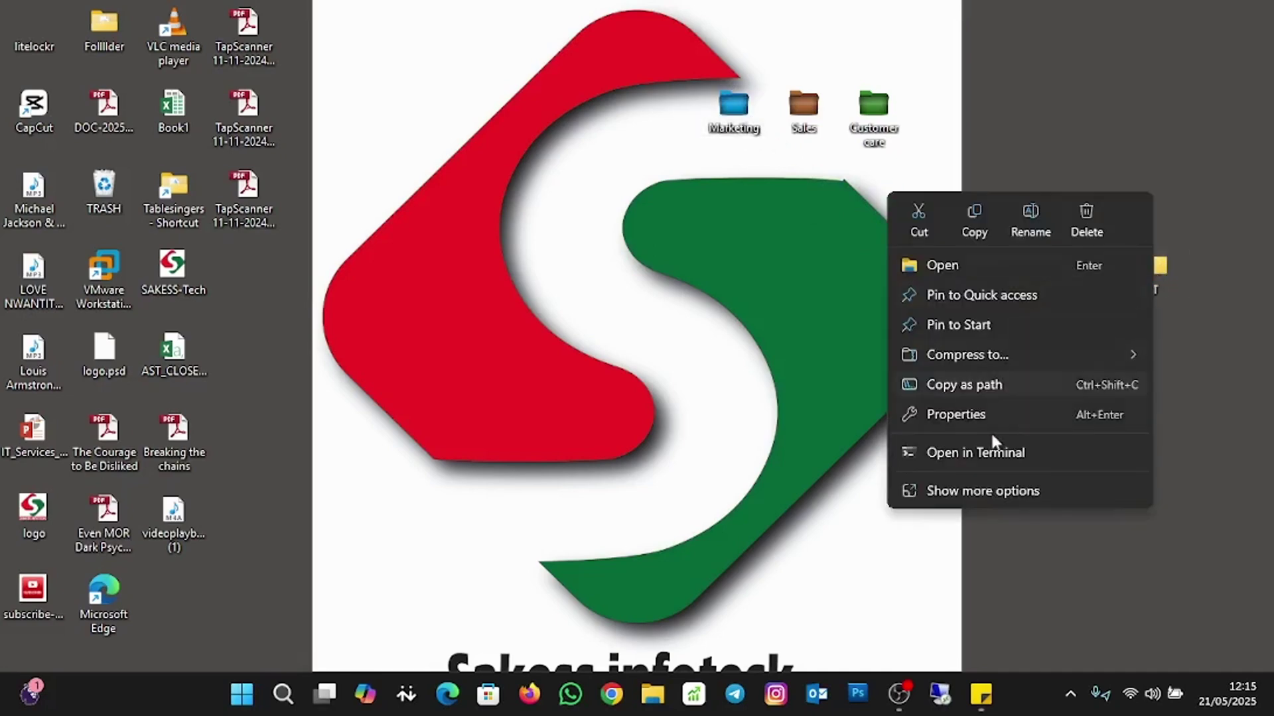
{"action": "left_click", "coordinate": [985, 490]}
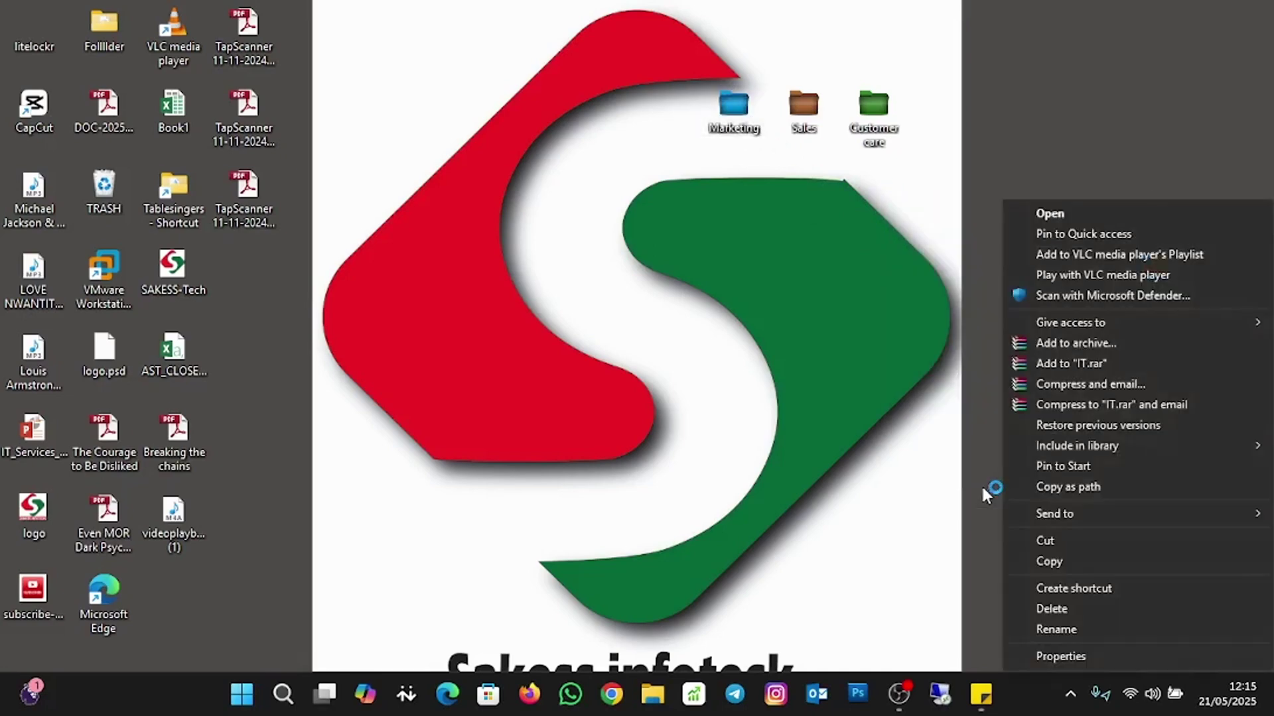
{"action": "left_click", "coordinate": [1118, 655]}
{"action": "left_click", "coordinate": [1194, 259]}
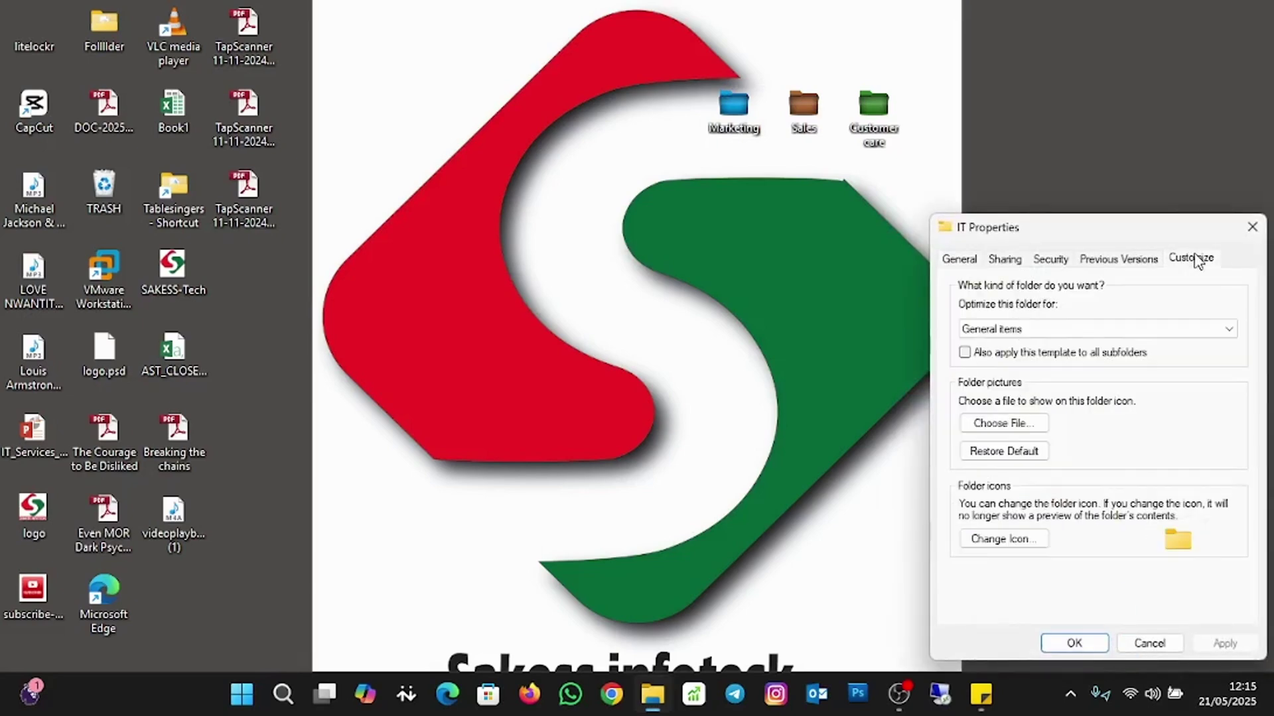
{"action": "left_click", "coordinate": [999, 538]}
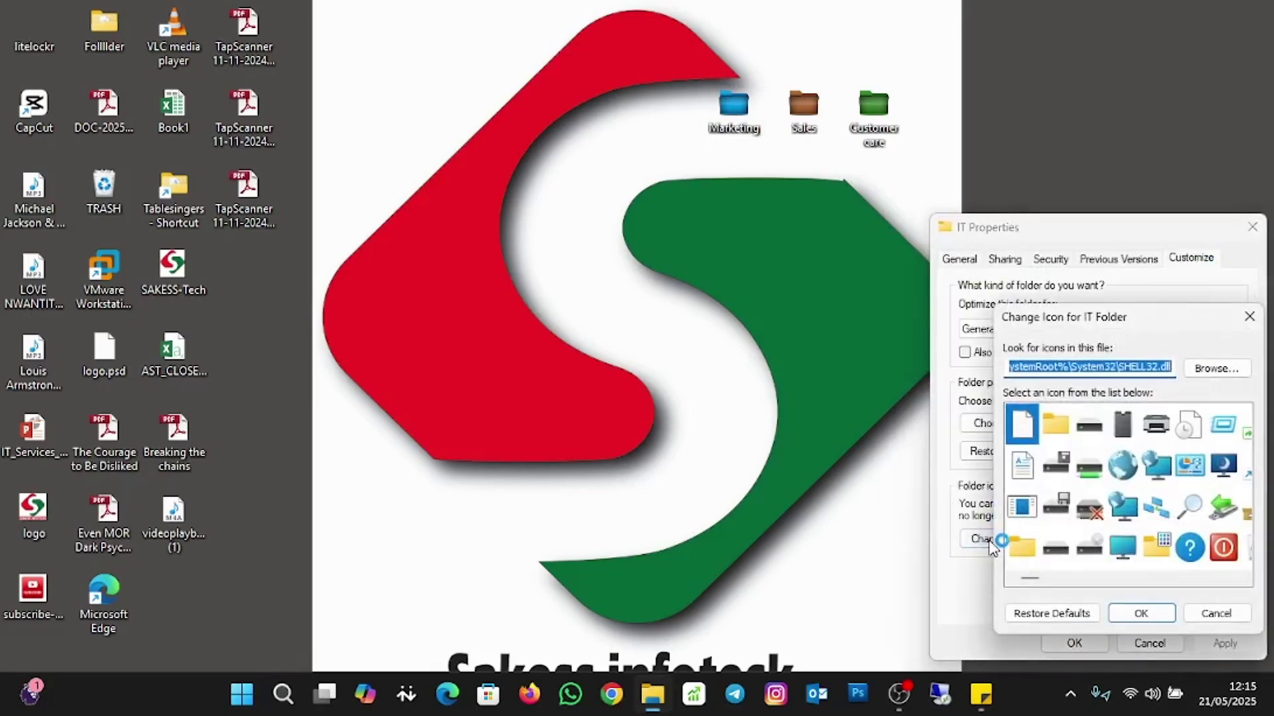
{"action": "left_click", "coordinate": [1203, 375]}
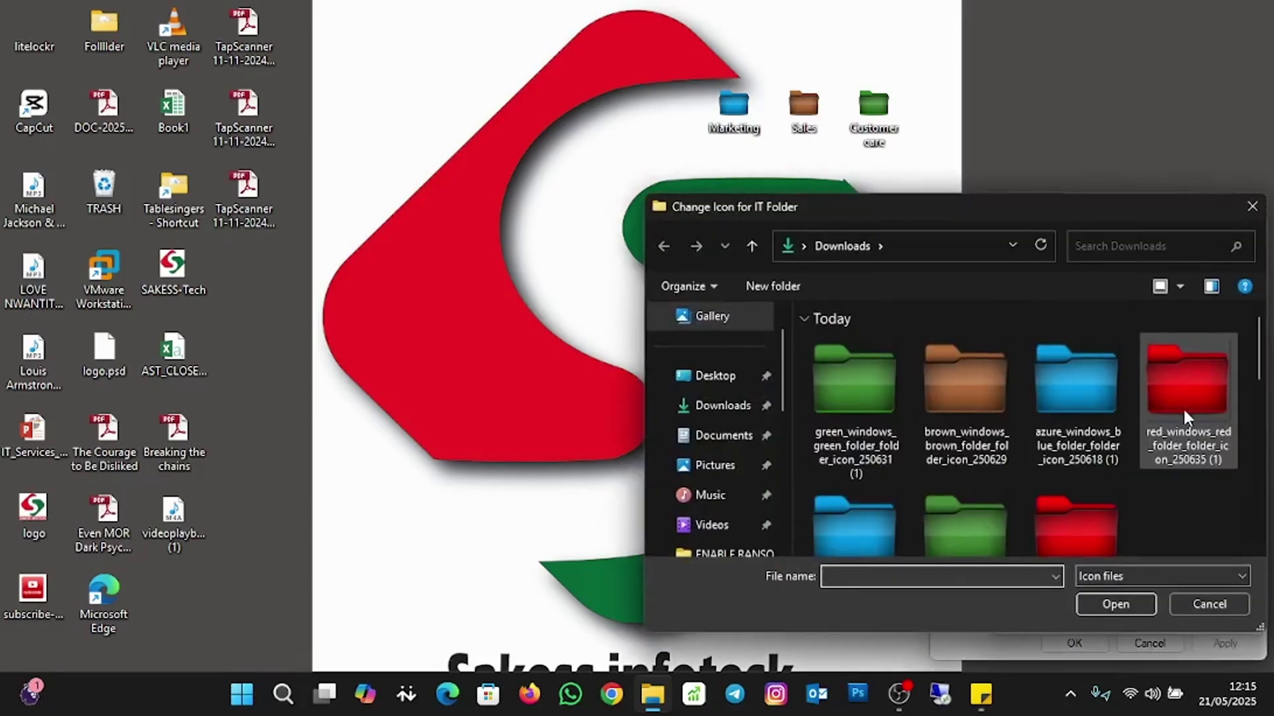
{"action": "left_click", "coordinate": [1184, 408]}
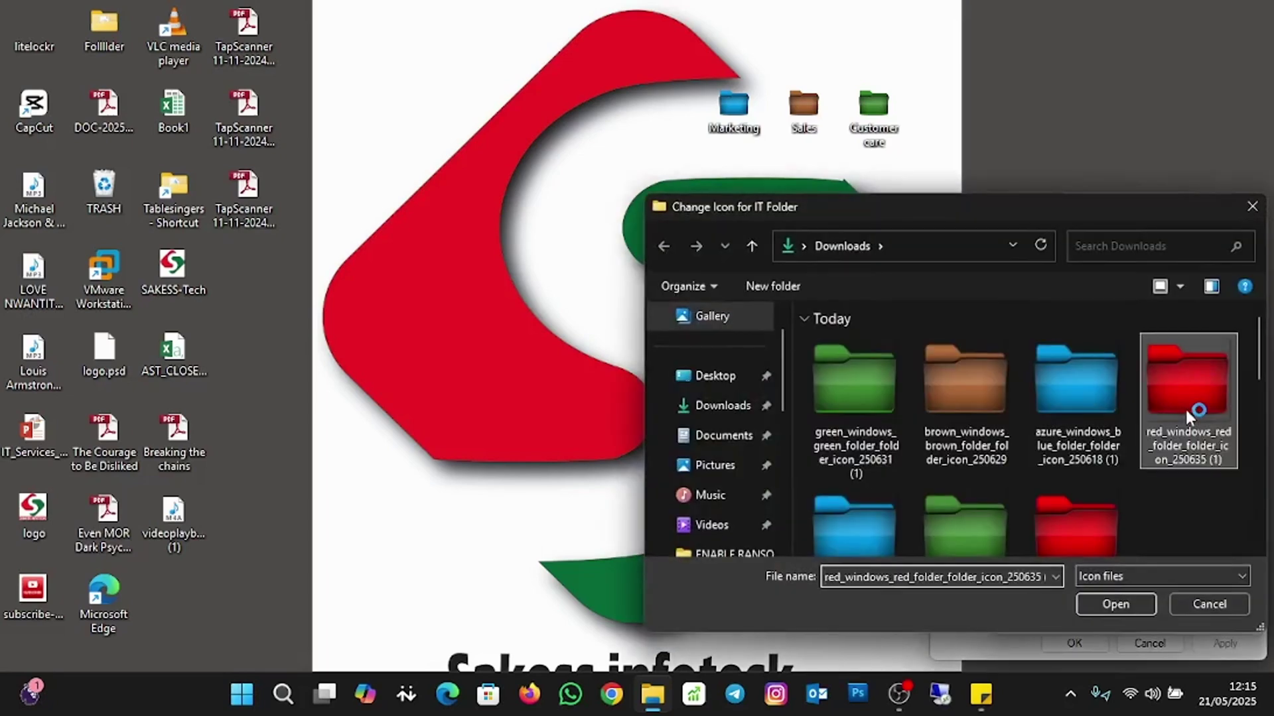
{"action": "left_click", "coordinate": [1109, 604]}
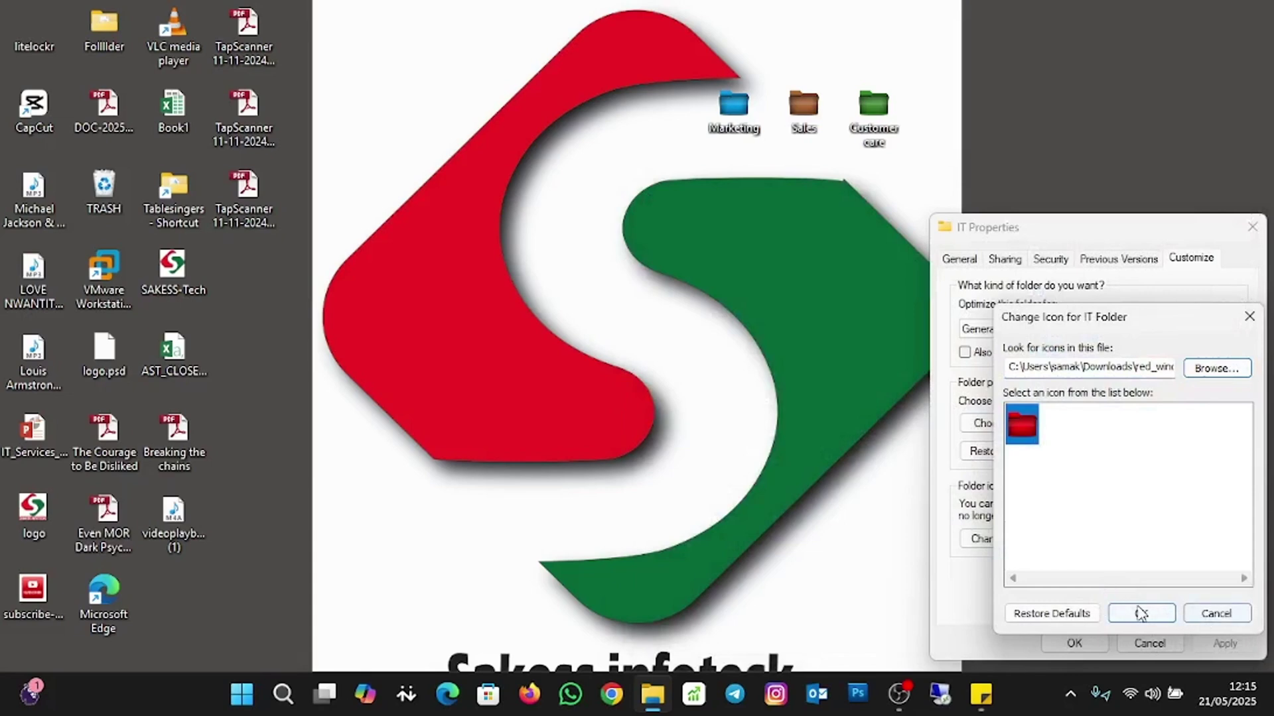
{"action": "left_click", "coordinate": [1140, 613]}
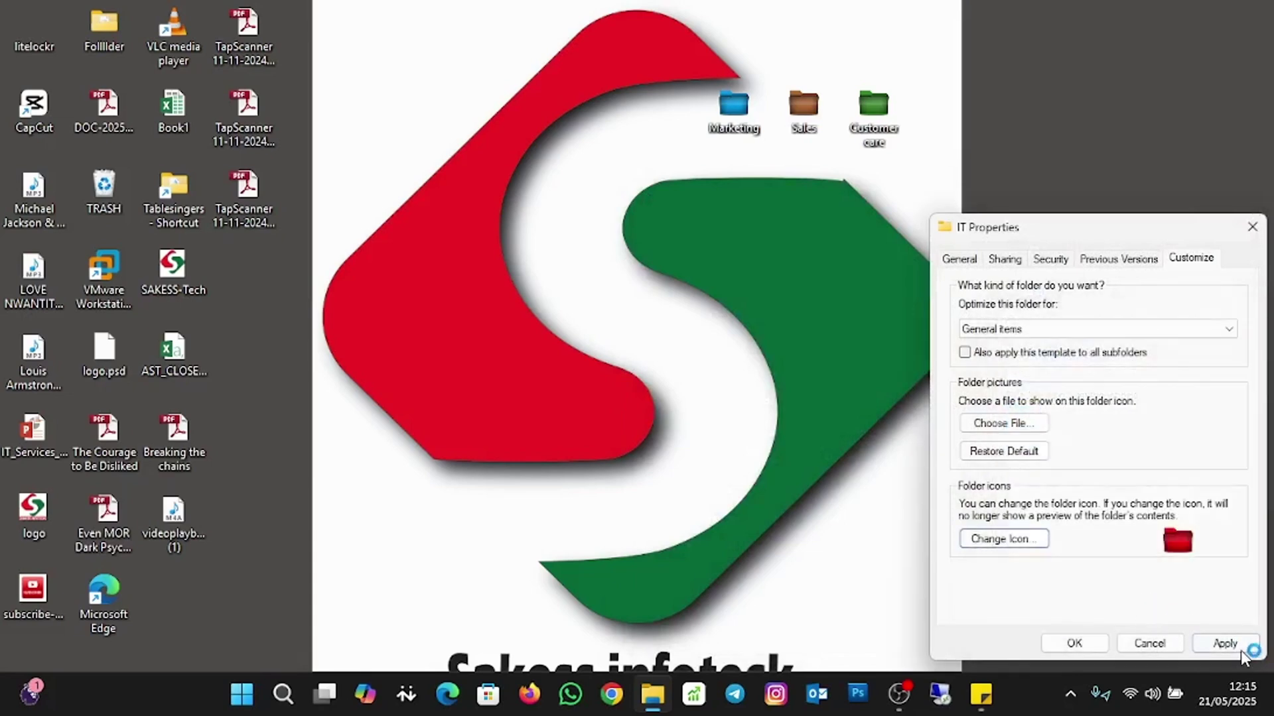